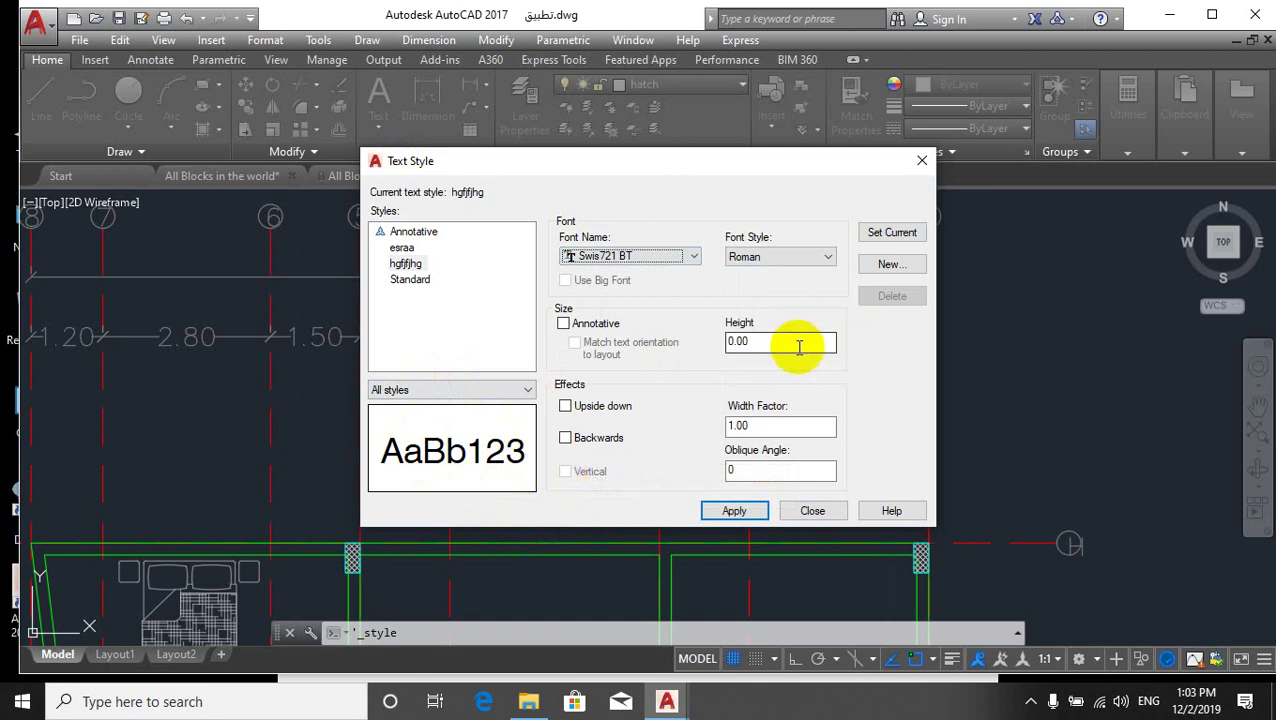
# - Set the text height of the current text style to 0.4
pyautogui.moveTo(769, 346); pyautogui.dragTo(712, 340)
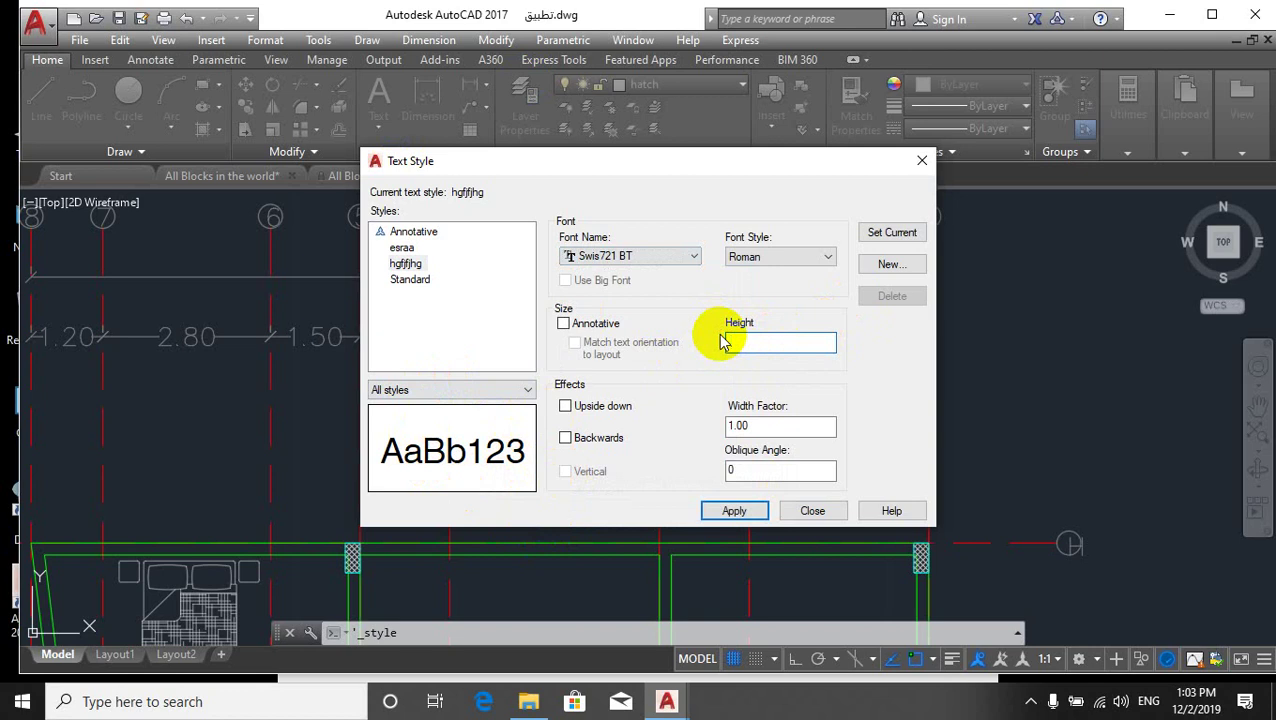
pyautogui.write('.4')
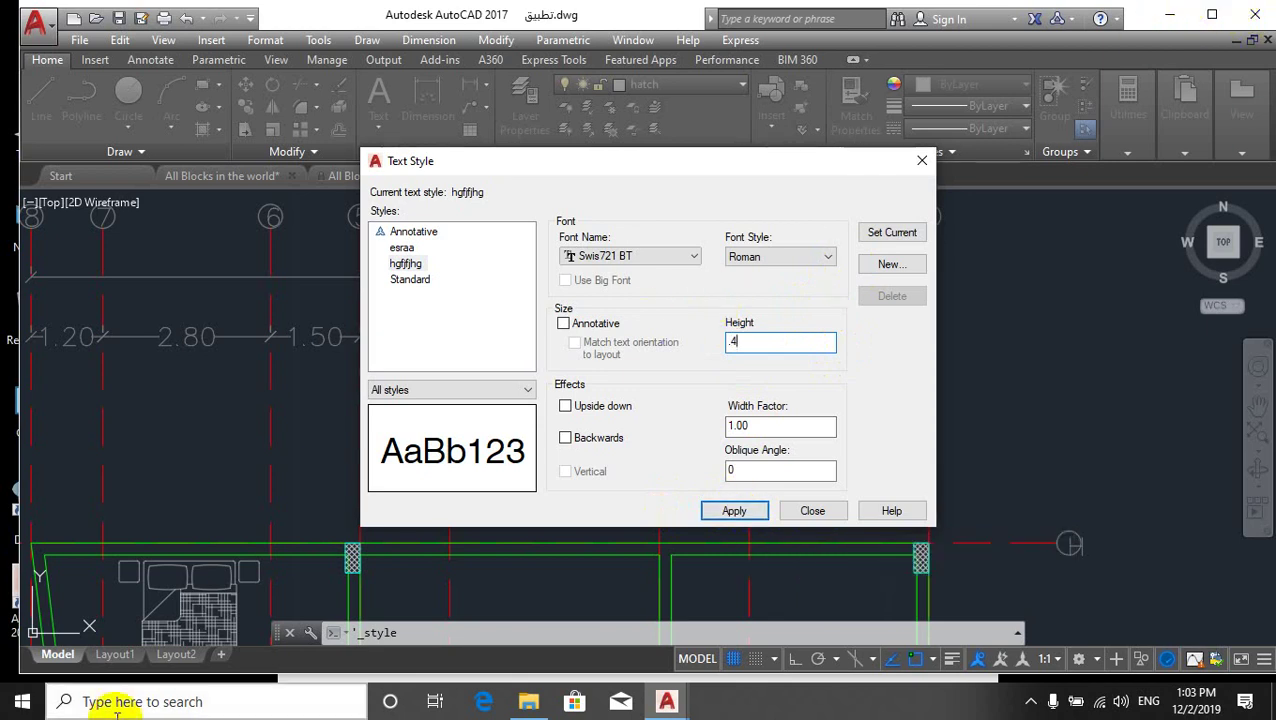
pyautogui.click(22, 700)
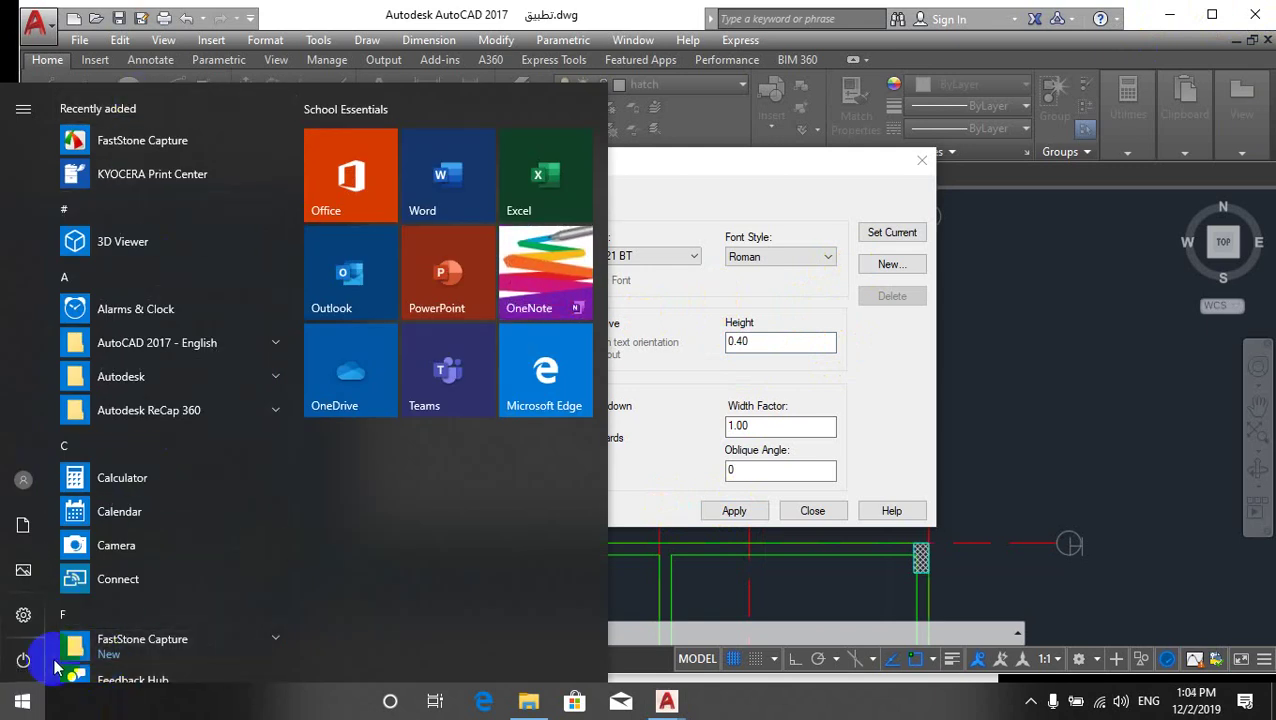
pyautogui.scroll(-1, 212, 254)
pyautogui.scroll(1, 212, 254)
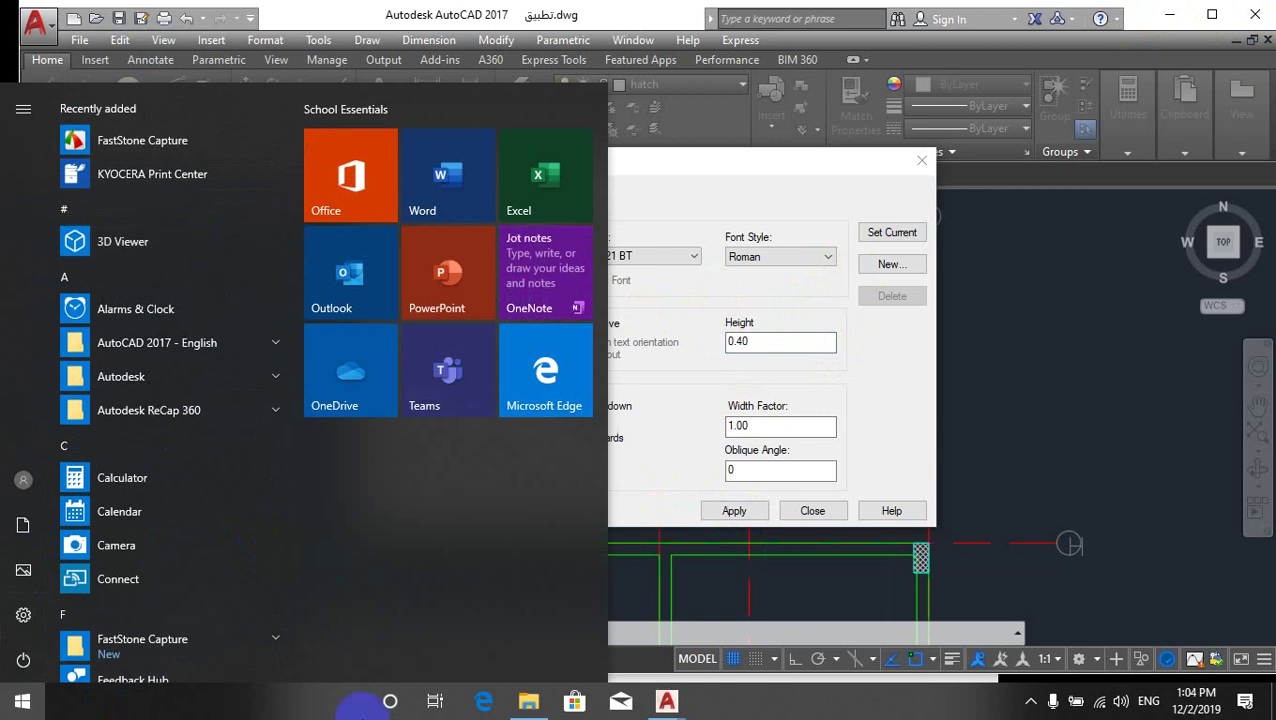
# - Switch to File Explorer and open the خطوط folder inside New folder (2) on USB Drive (D:)
pyautogui.click(529, 703)
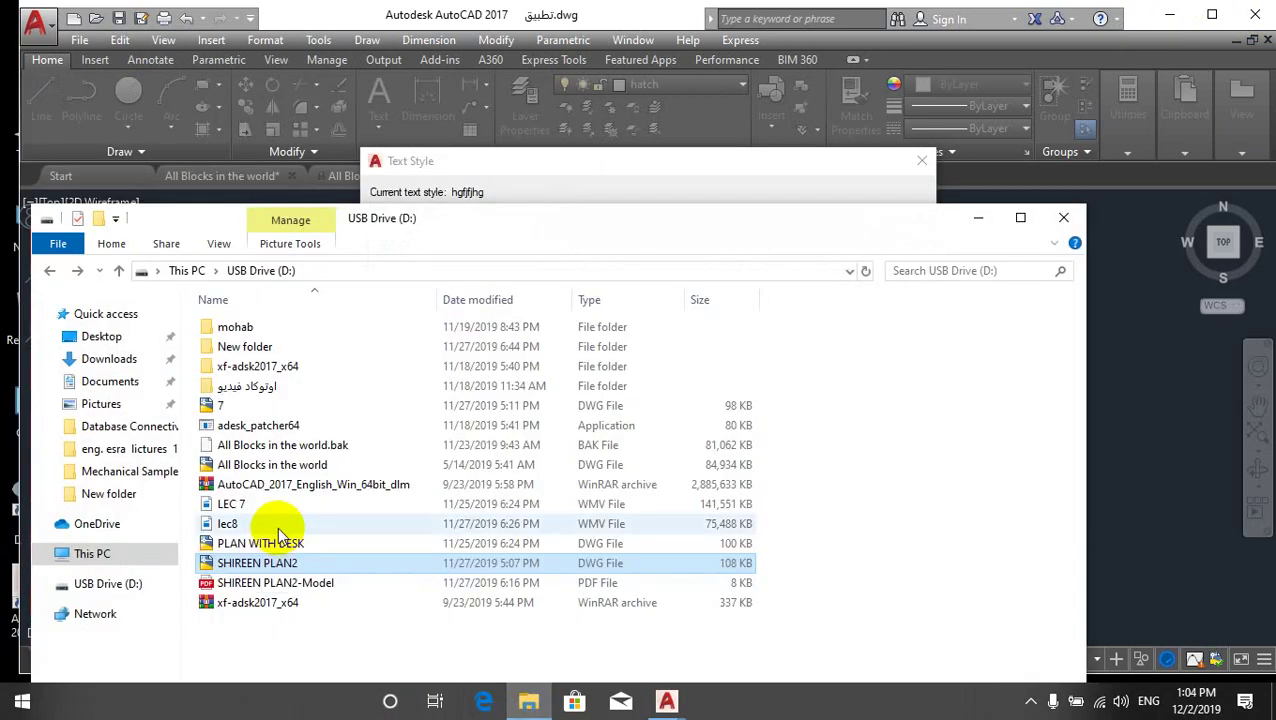
pyautogui.click(102, 338)
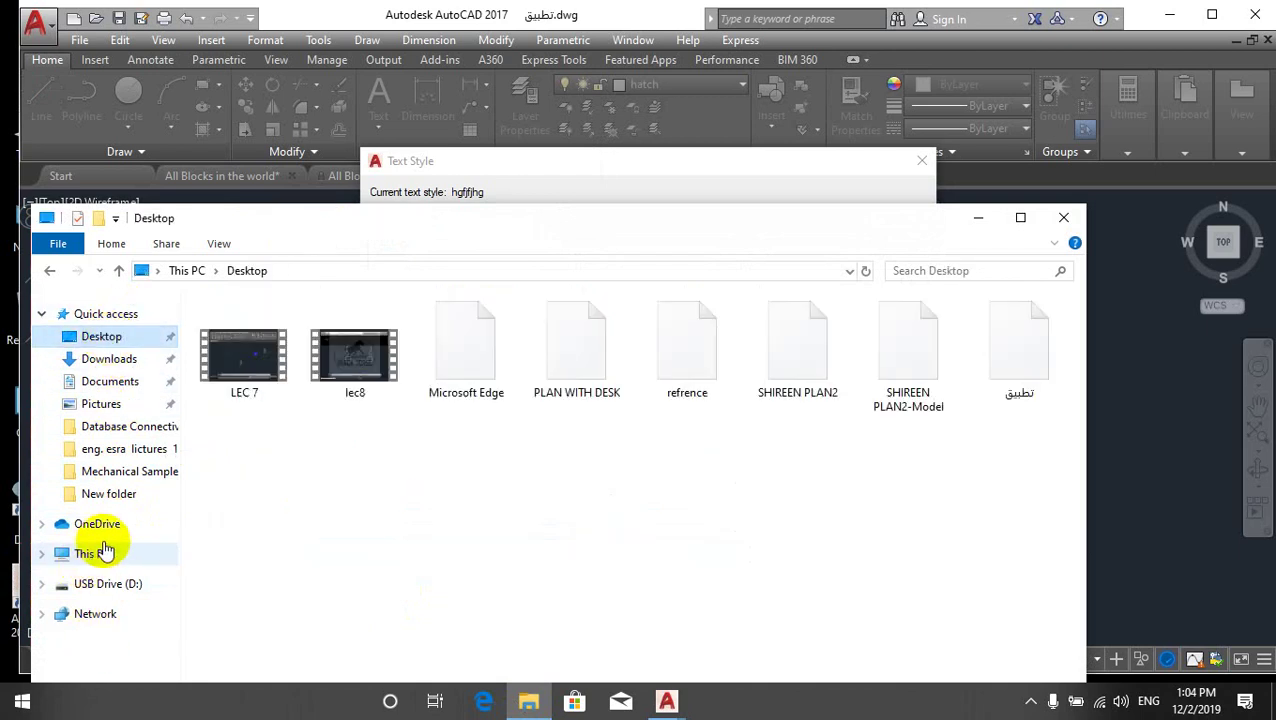
pyautogui.click(106, 555)
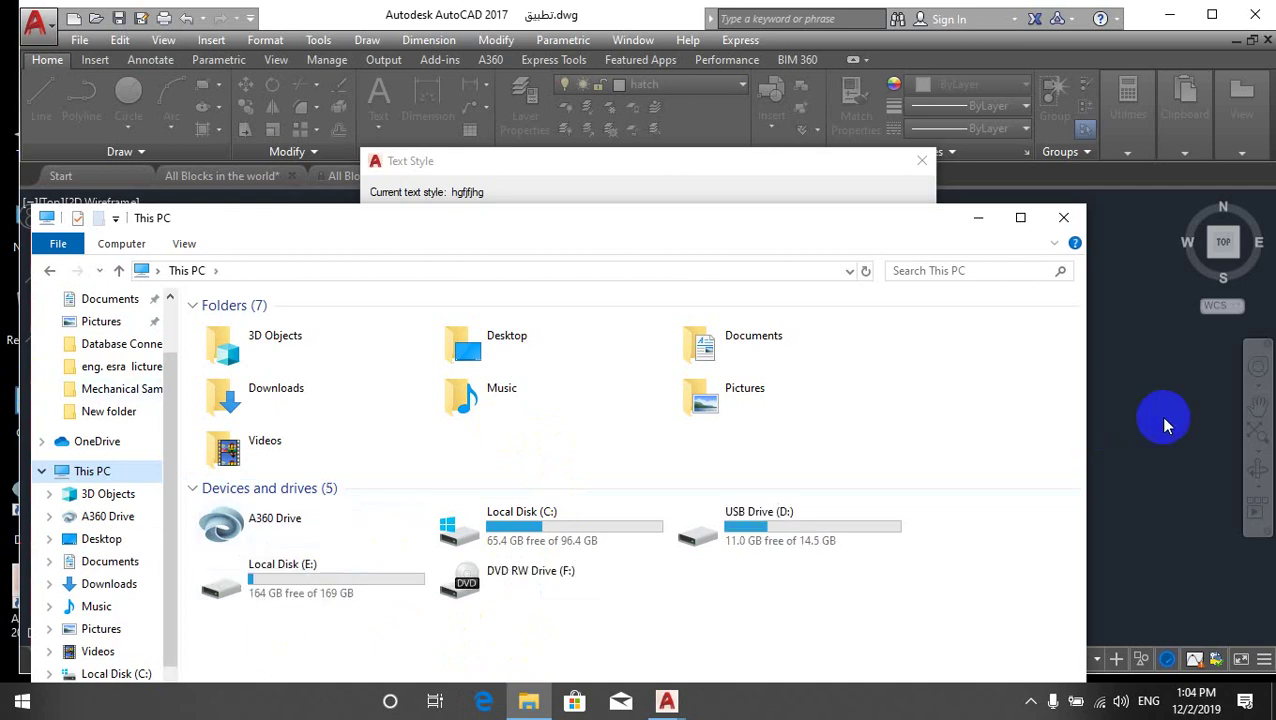
pyautogui.doubleClick(818, 522)
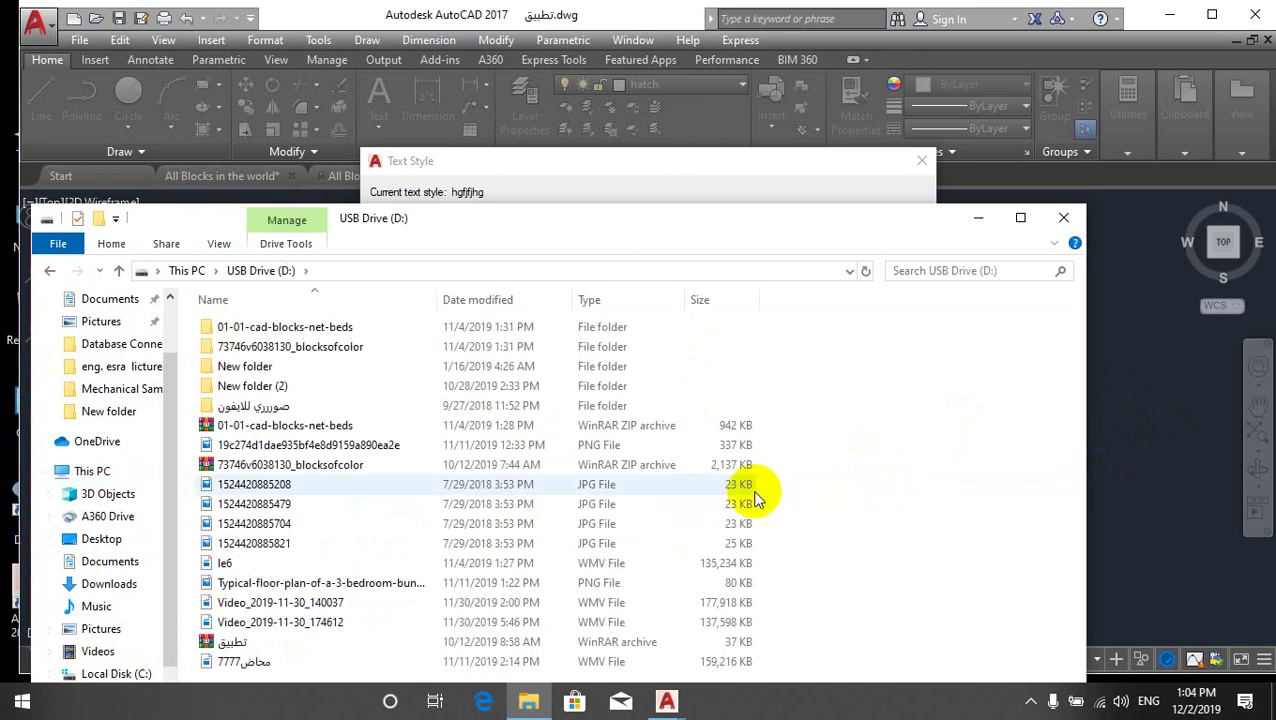
pyautogui.click(1022, 217)
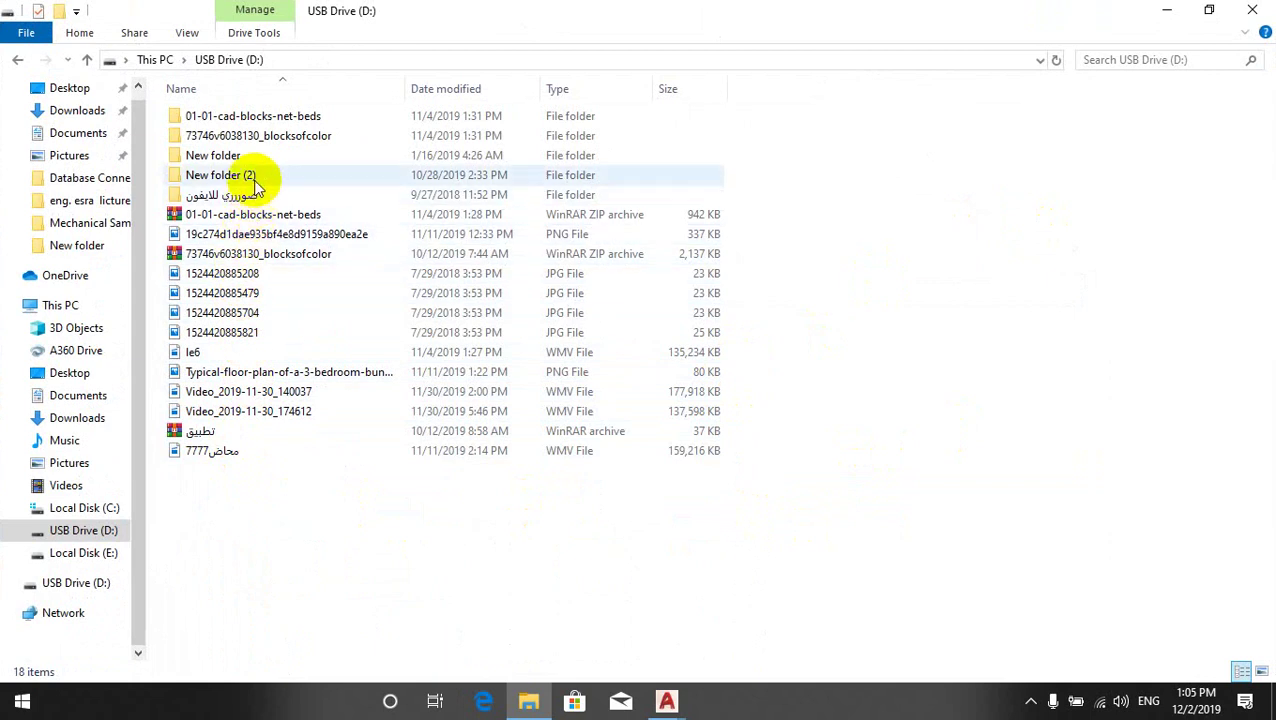
pyautogui.doubleClick(252, 176)
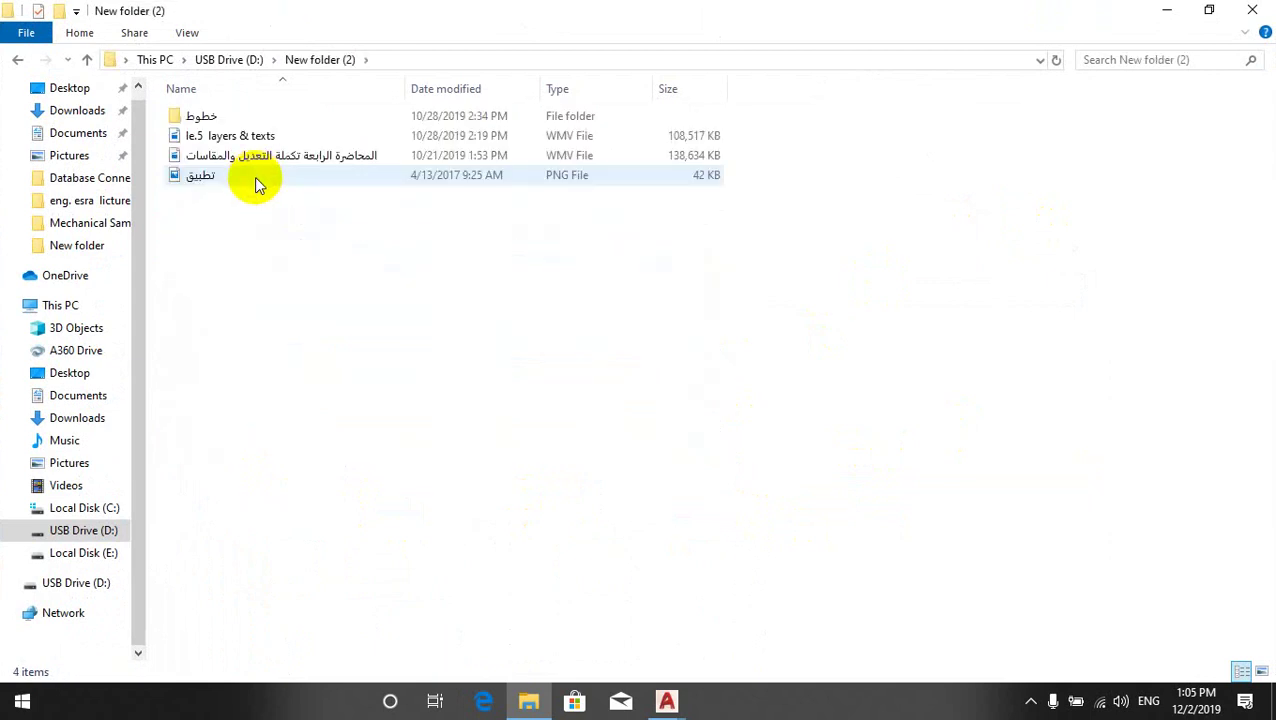
pyautogui.doubleClick(240, 118)
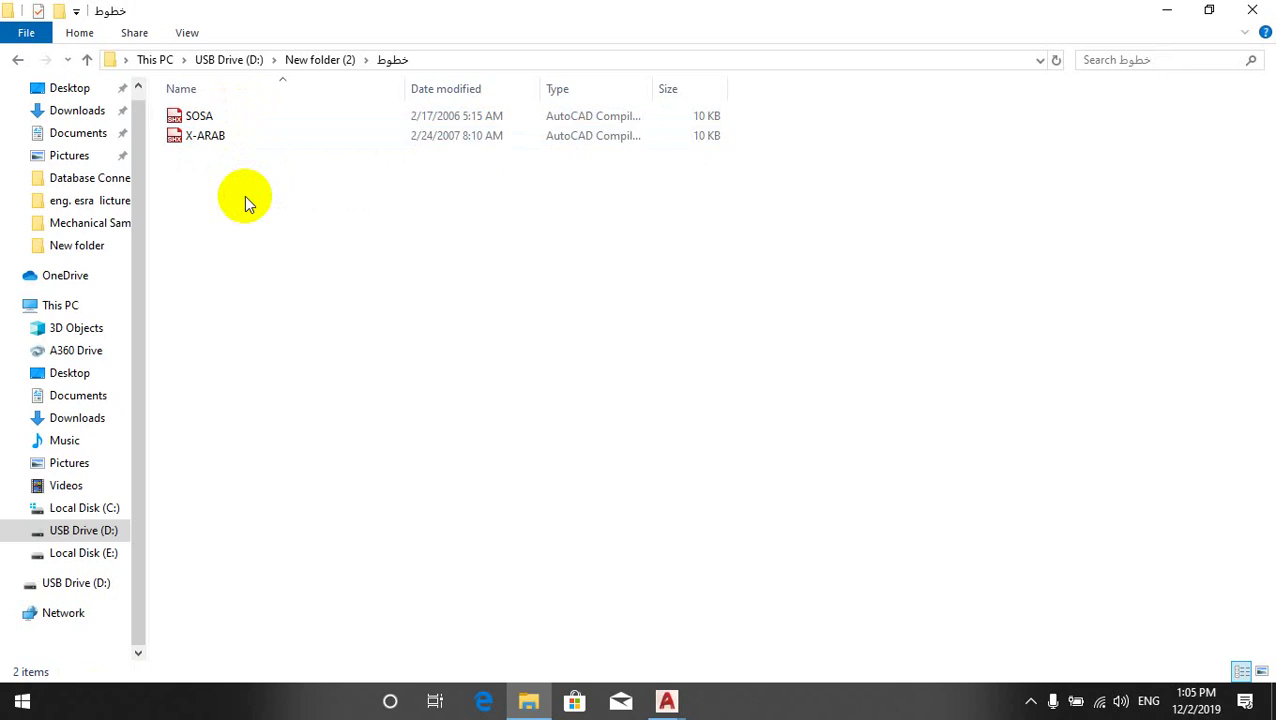
# - Go back to New folder (2) and copy the خطوط folder
pyautogui.click(18, 62)
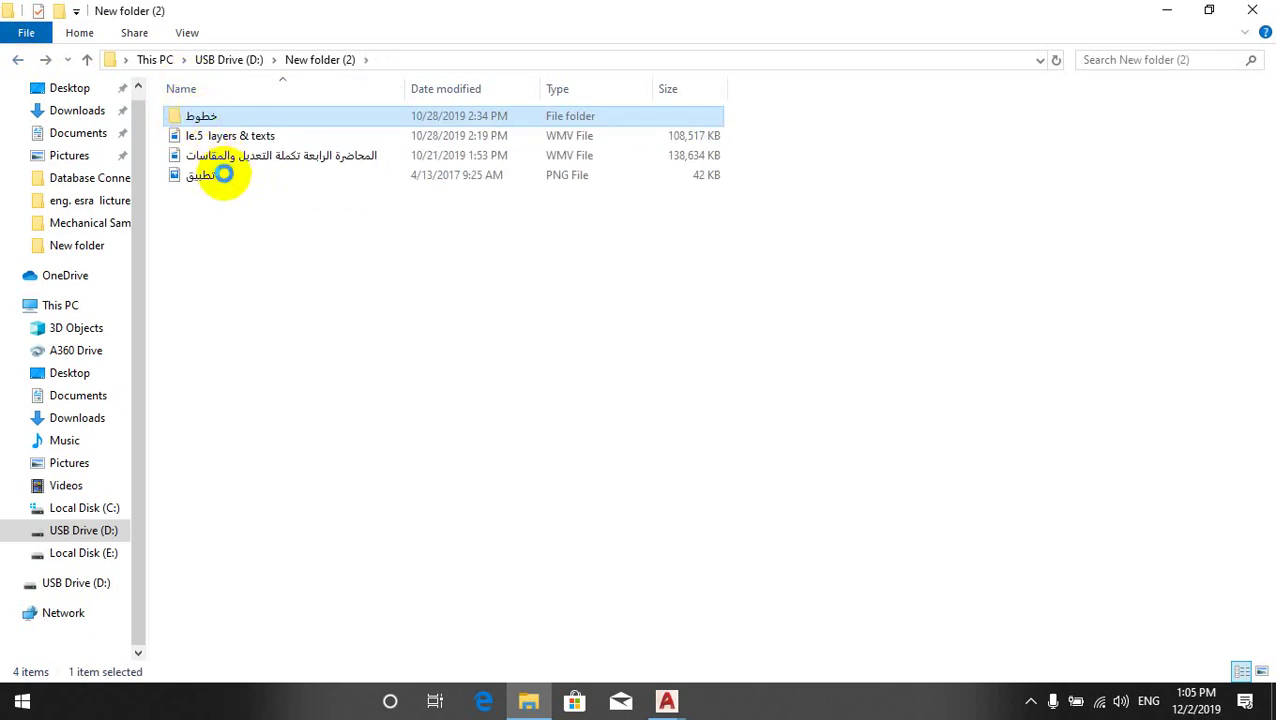
pyautogui.rightClick(231, 115)
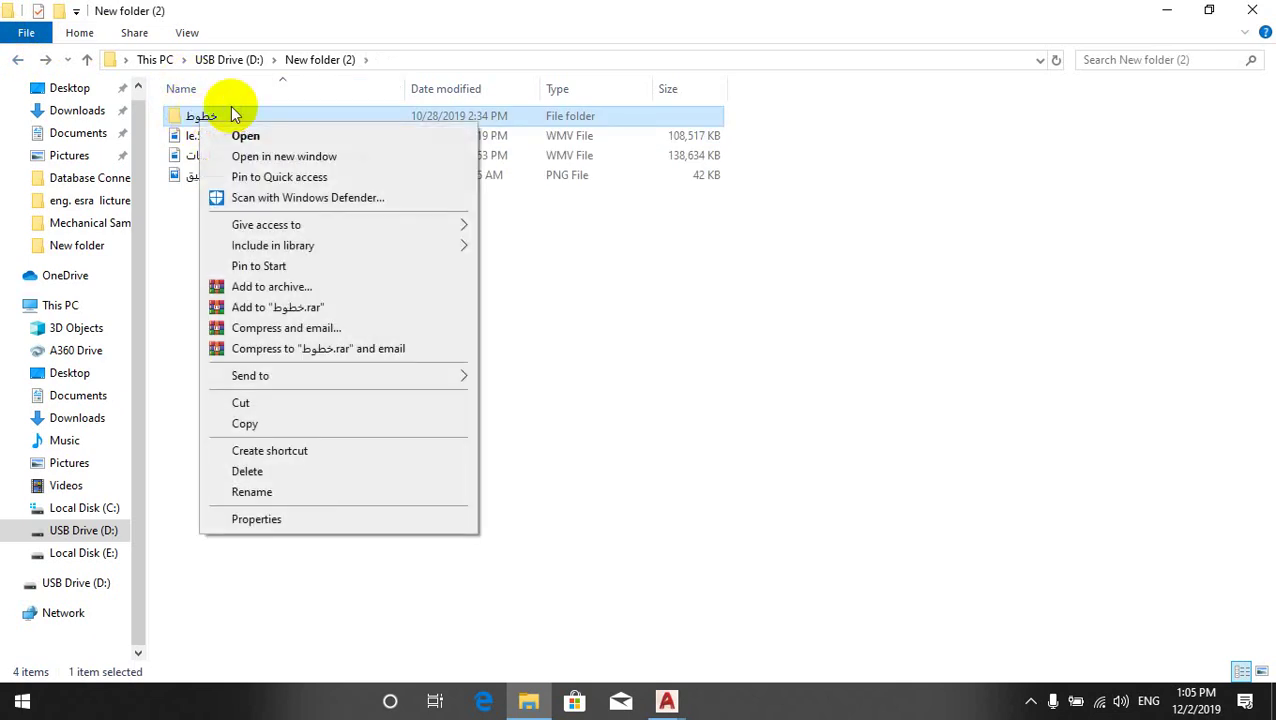
pyautogui.click(268, 423)
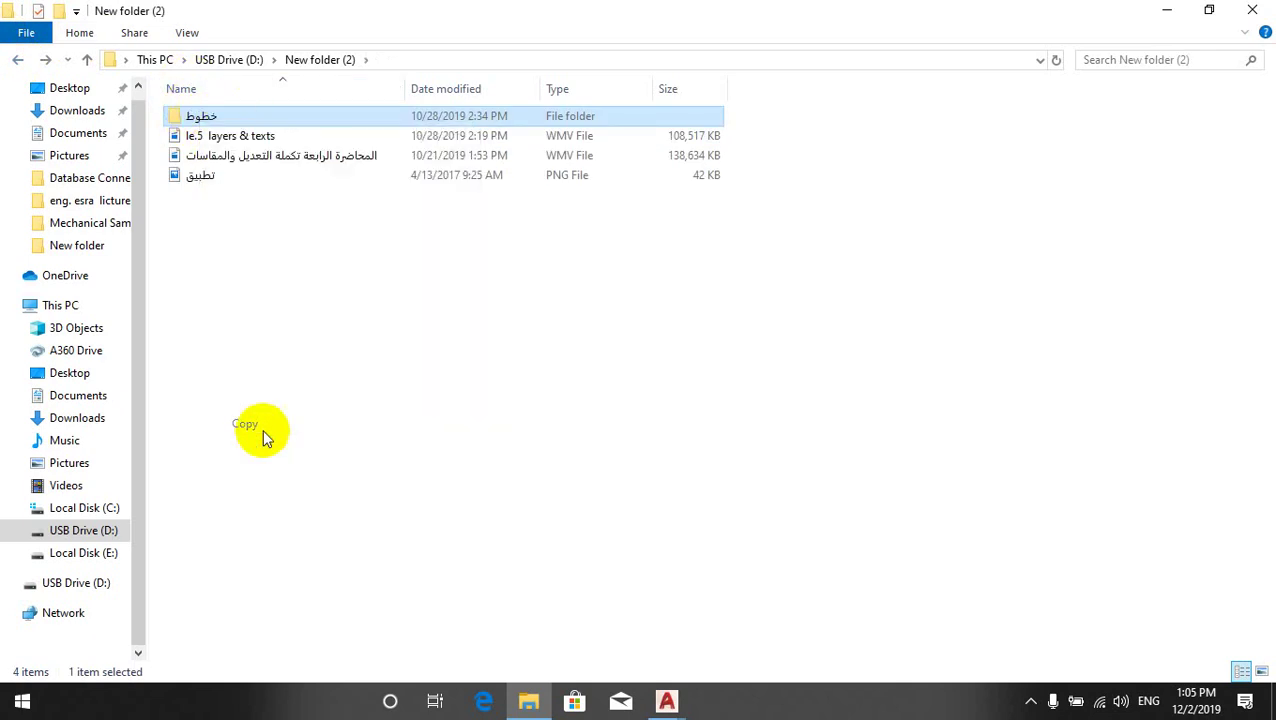
# - Minimize the open windows and paste the copied خطوط folder onto the desktop
pyautogui.click(1167, 10)
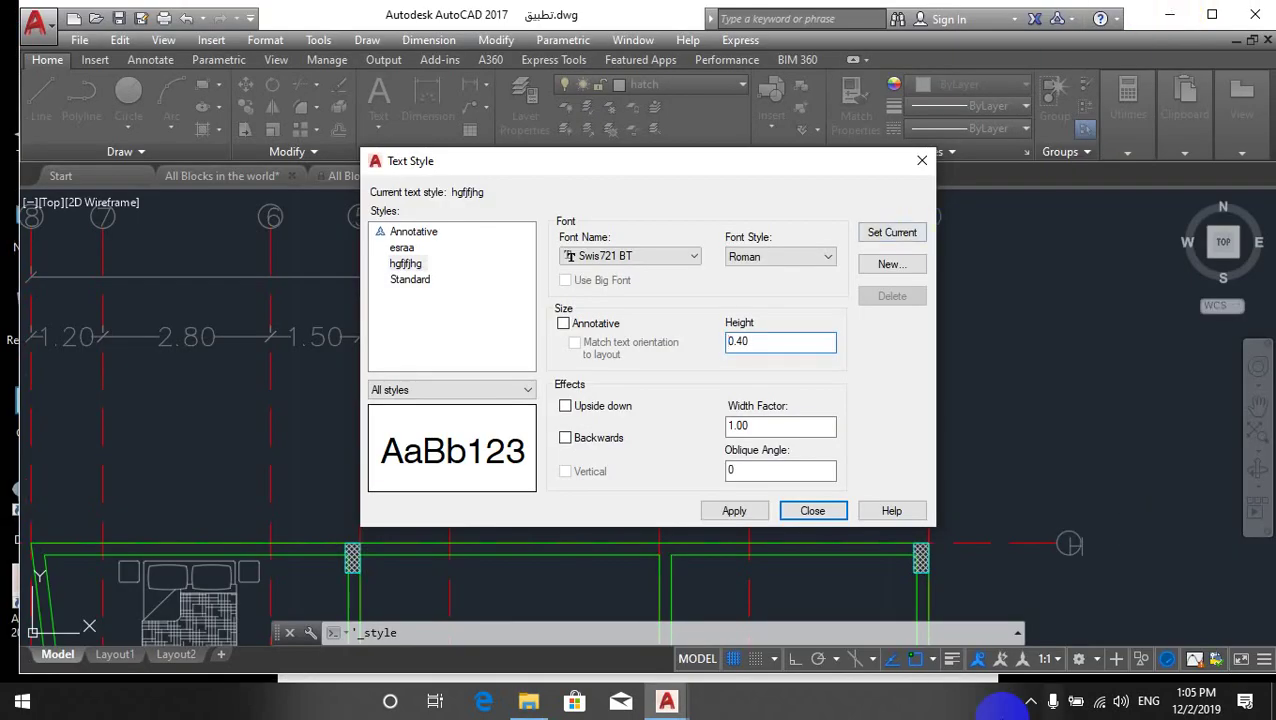
pyautogui.click(1268, 700)
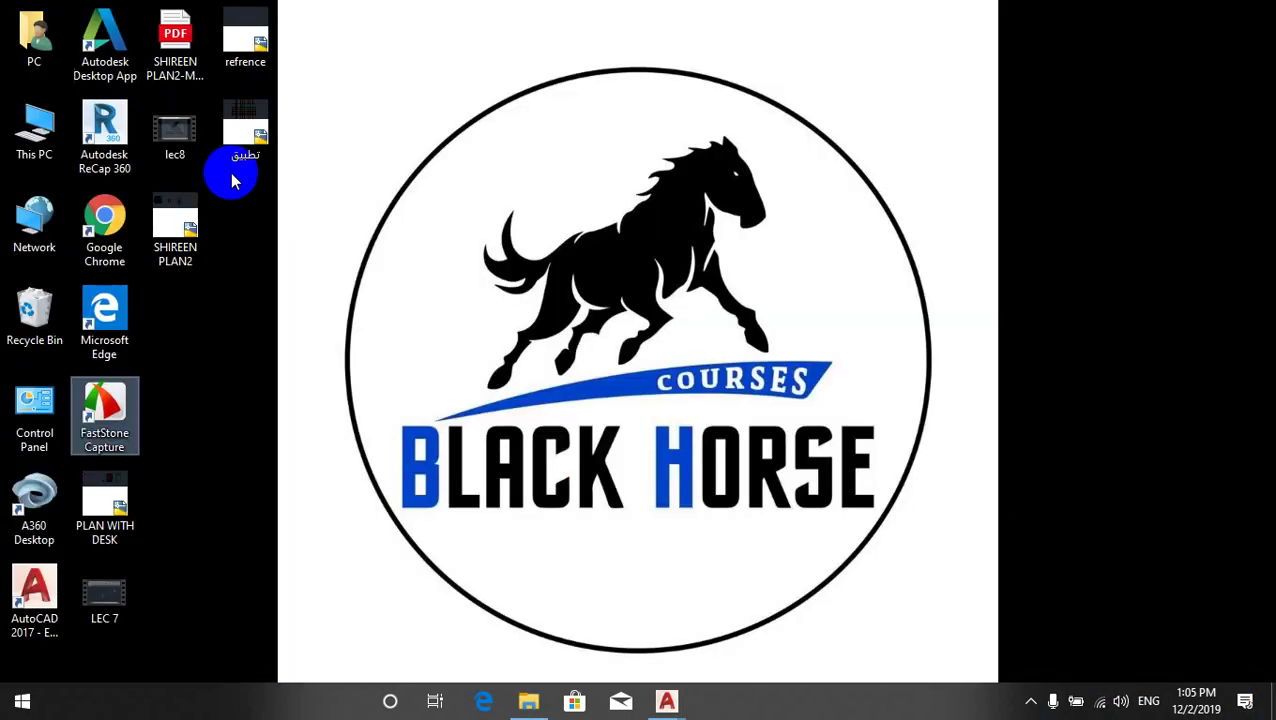
pyautogui.rightClick(320, 254)
pyautogui.click(368, 311)
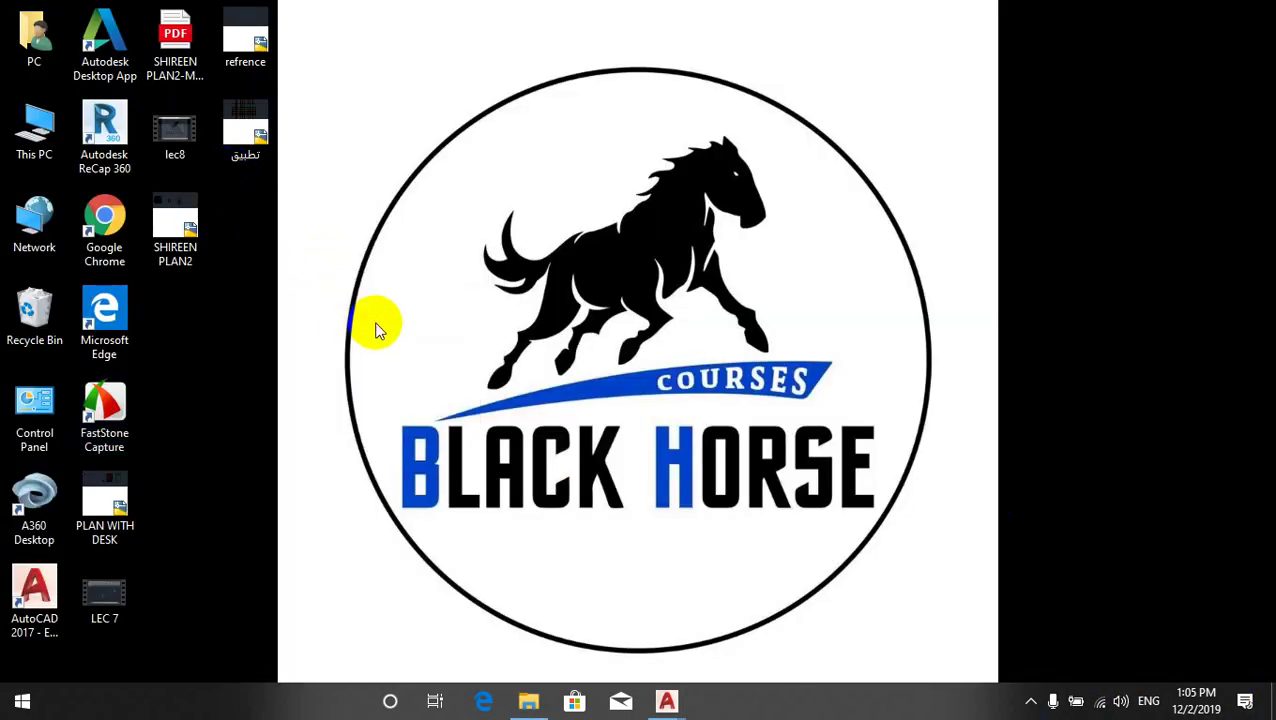
pyautogui.rightClick(369, 329)
pyautogui.click(393, 417)
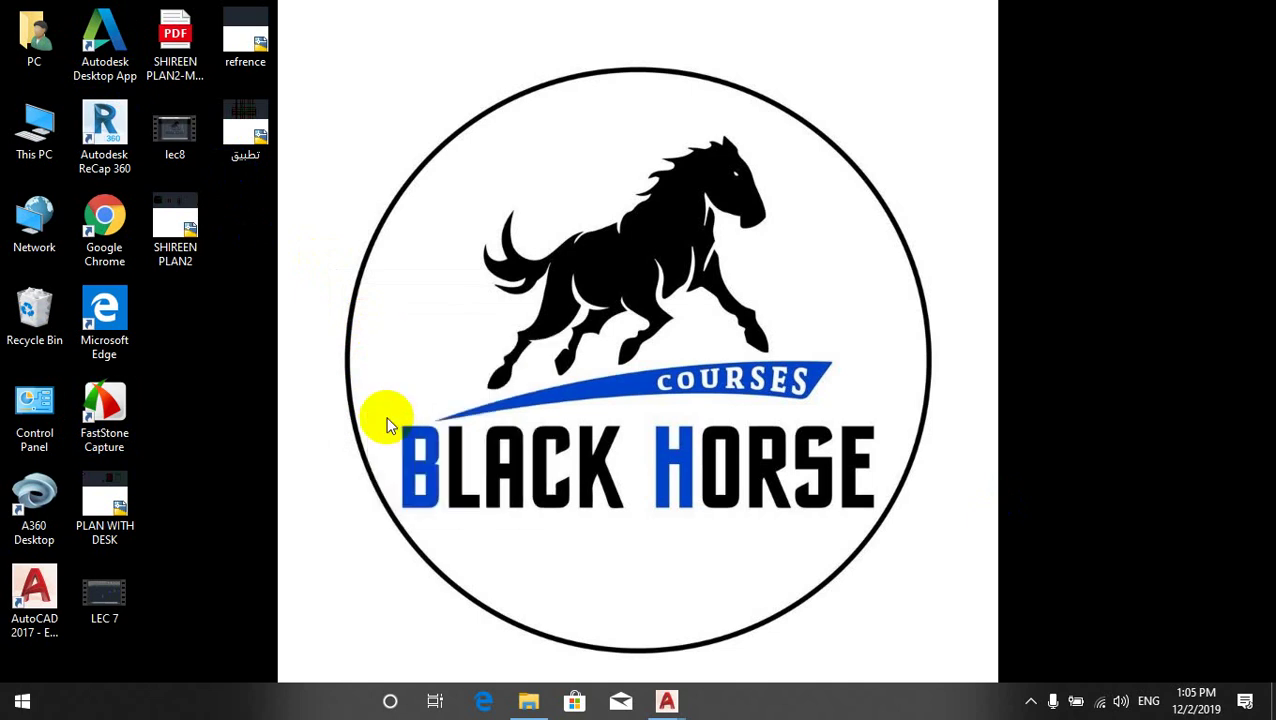
# - Return to AutoCAD and close the Text Style dialog without saving the style changes
pyautogui.press('super+d')
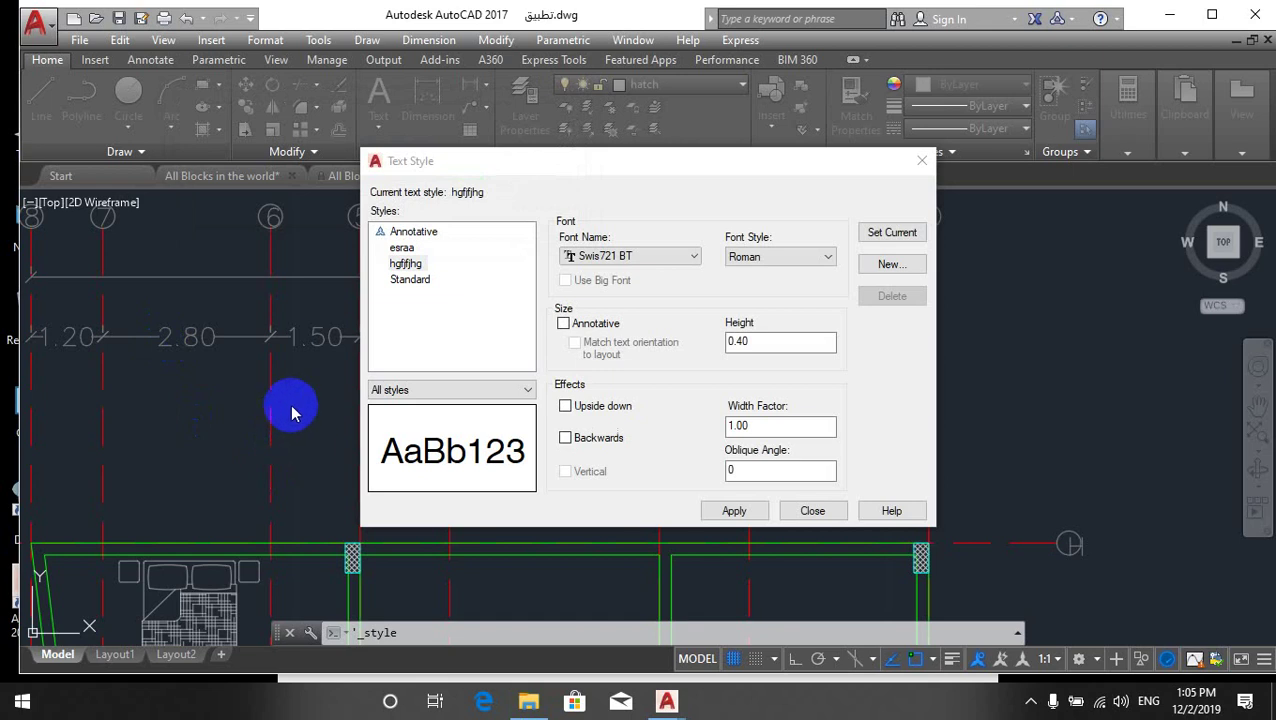
pyautogui.click(380, 392)
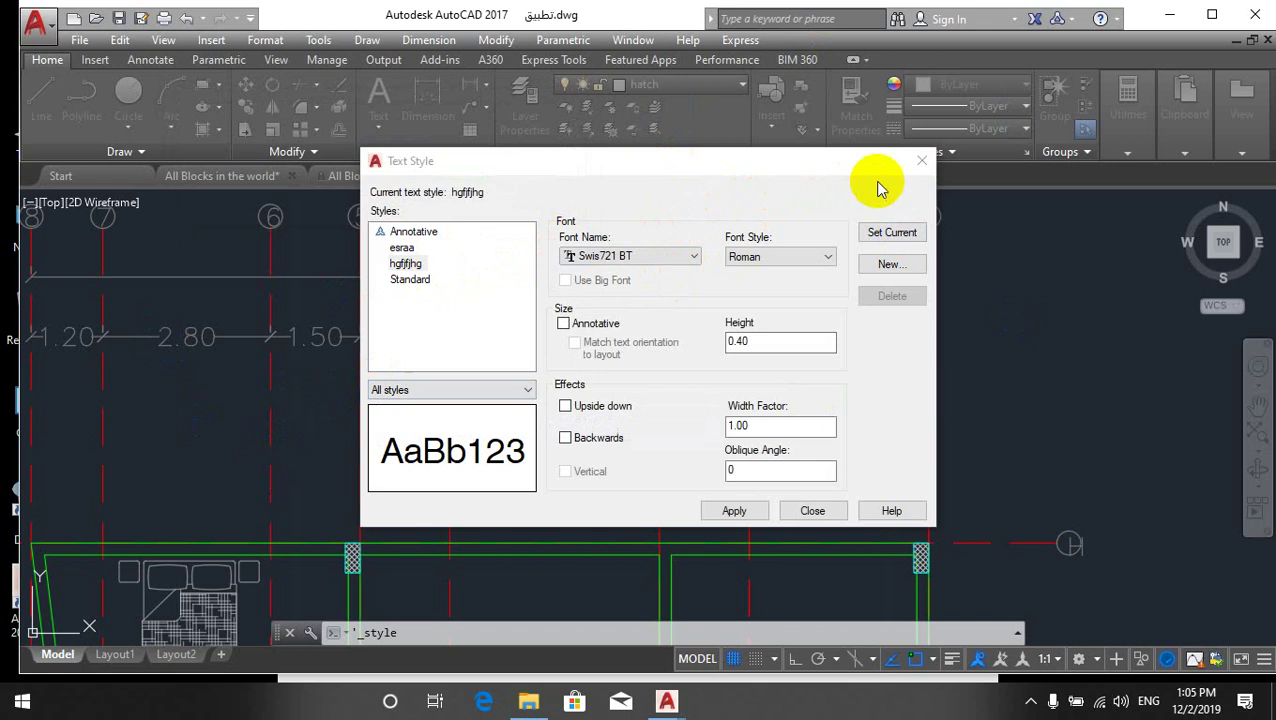
pyautogui.click(925, 158)
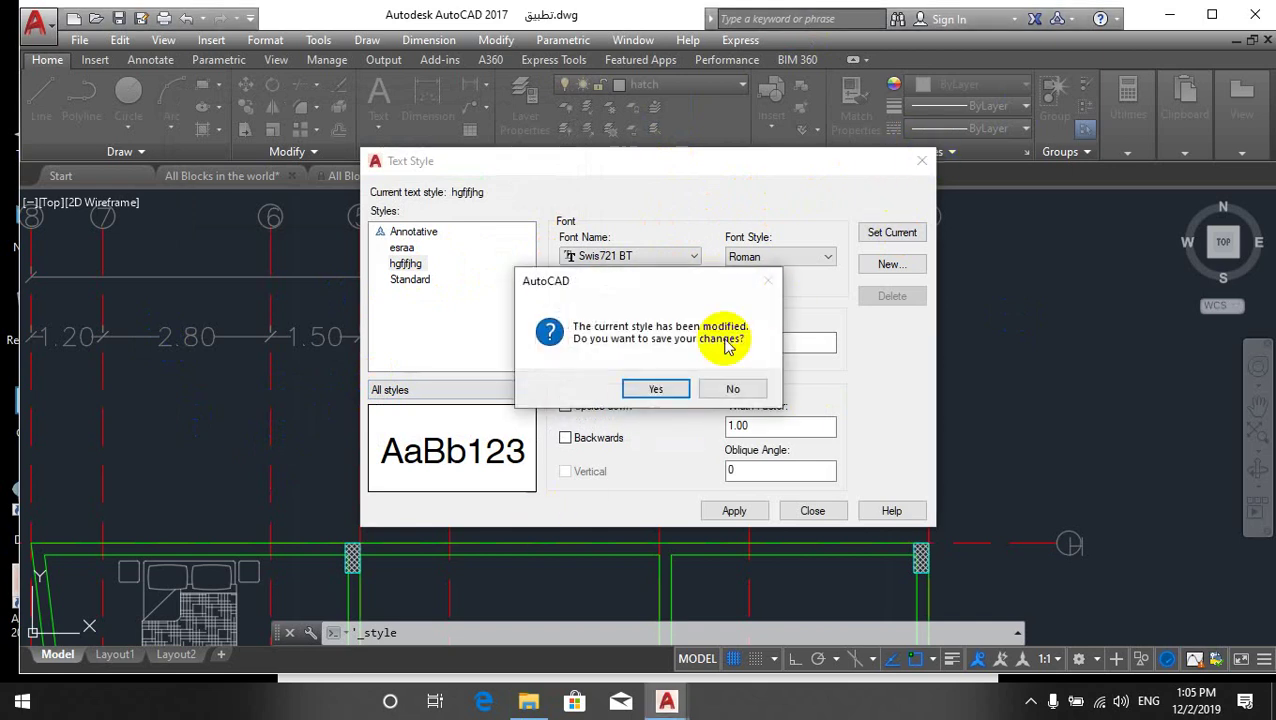
pyautogui.click(733, 386)
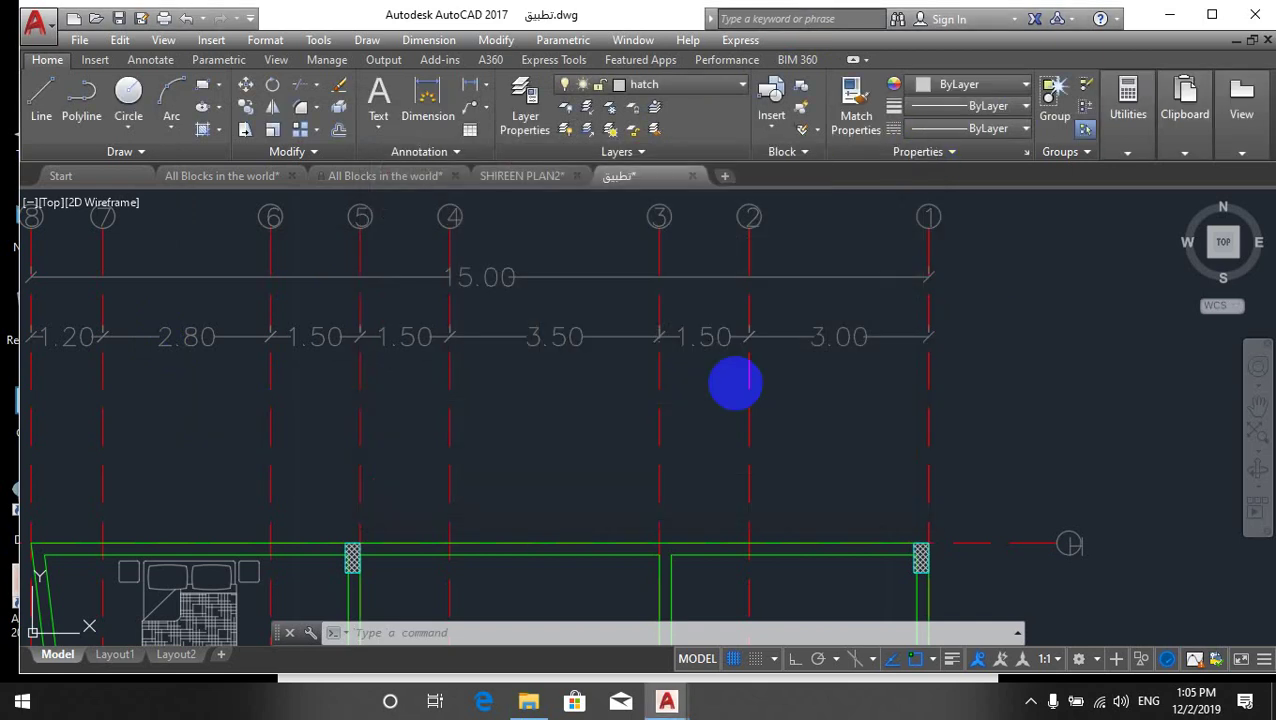
# - Save the تطبيق drawing and quit AutoCAD, discarding the changes to both All Blocks in the world drawings and SHIREEN PLAN2
pyautogui.click(80, 41)
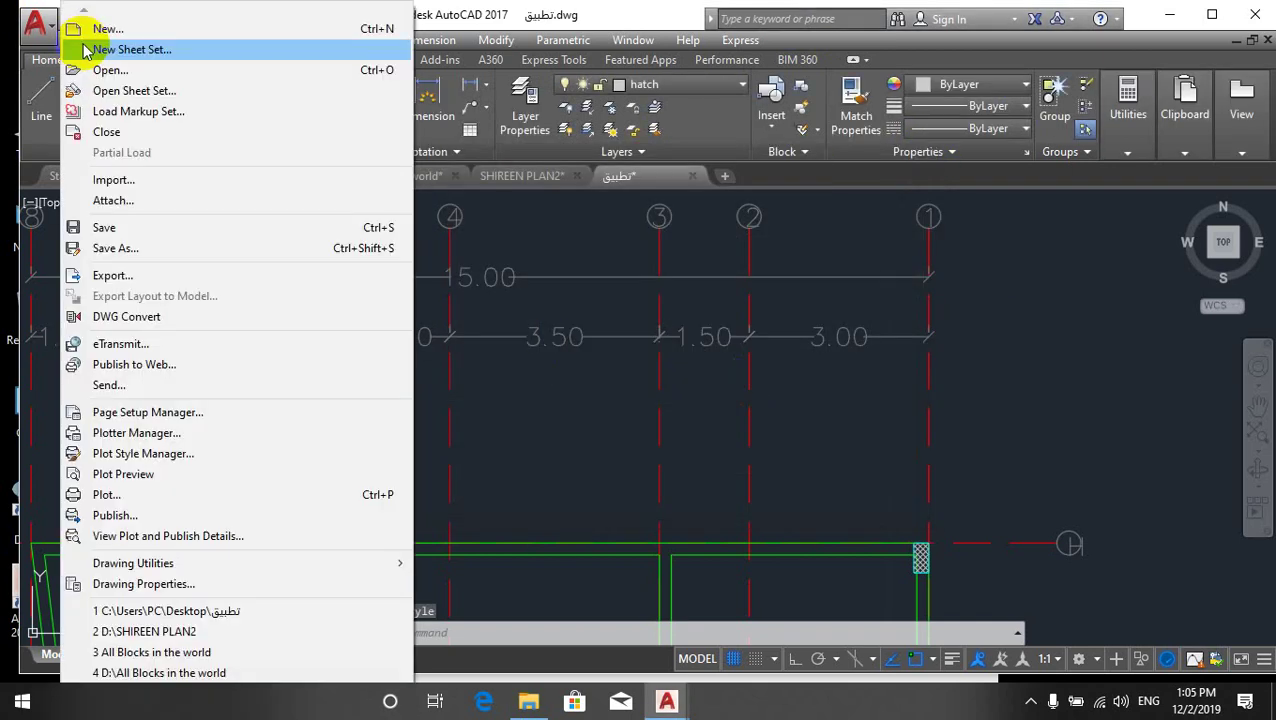
pyautogui.click(146, 234)
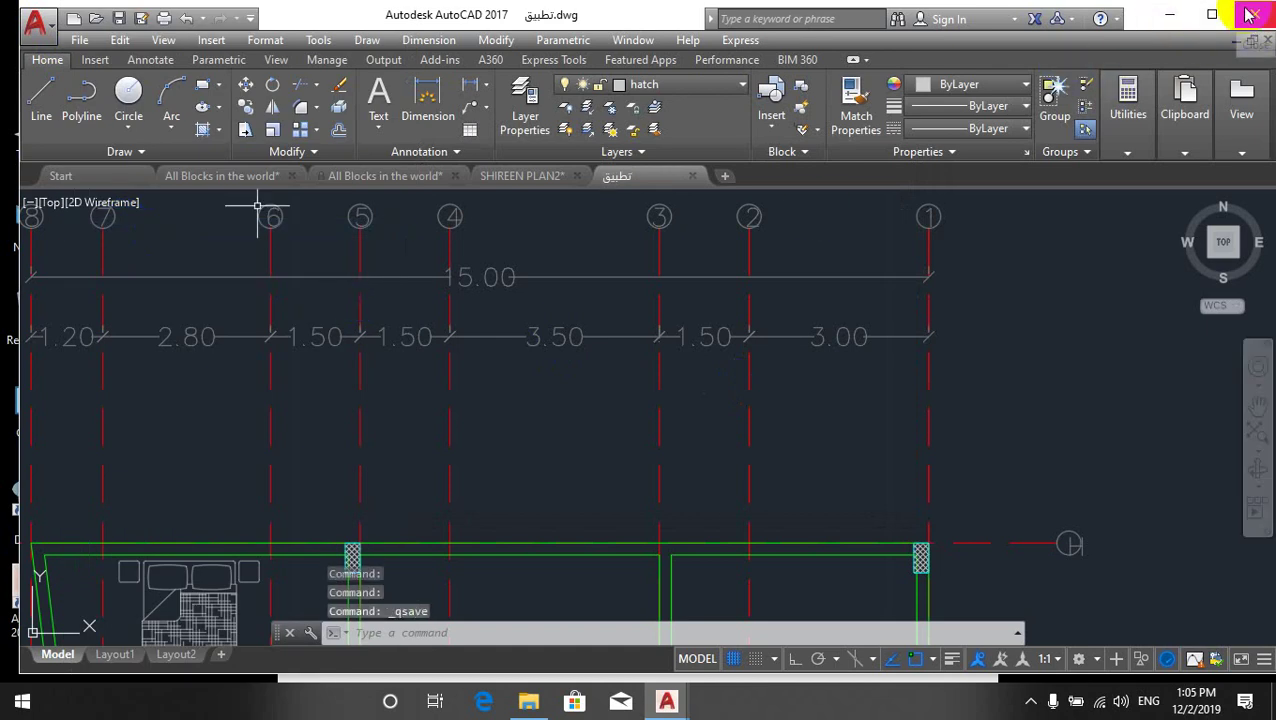
pyautogui.click(1254, 40)
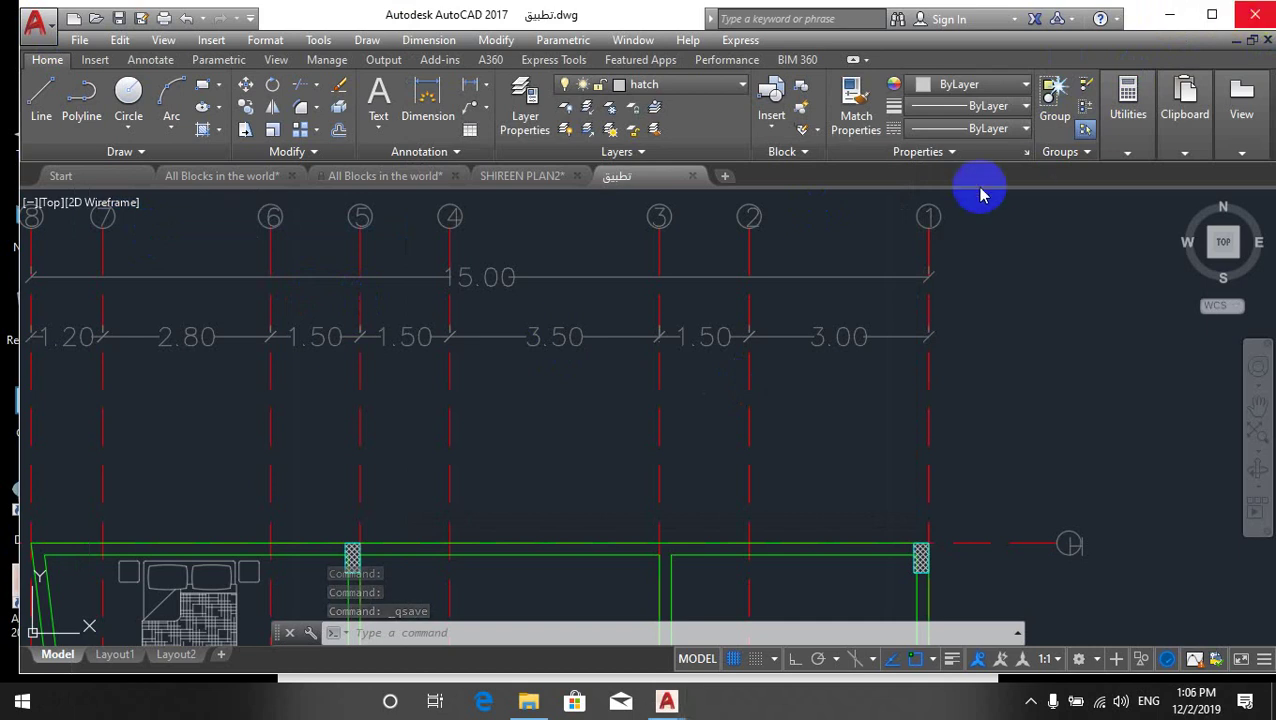
pyautogui.click(1250, 12)
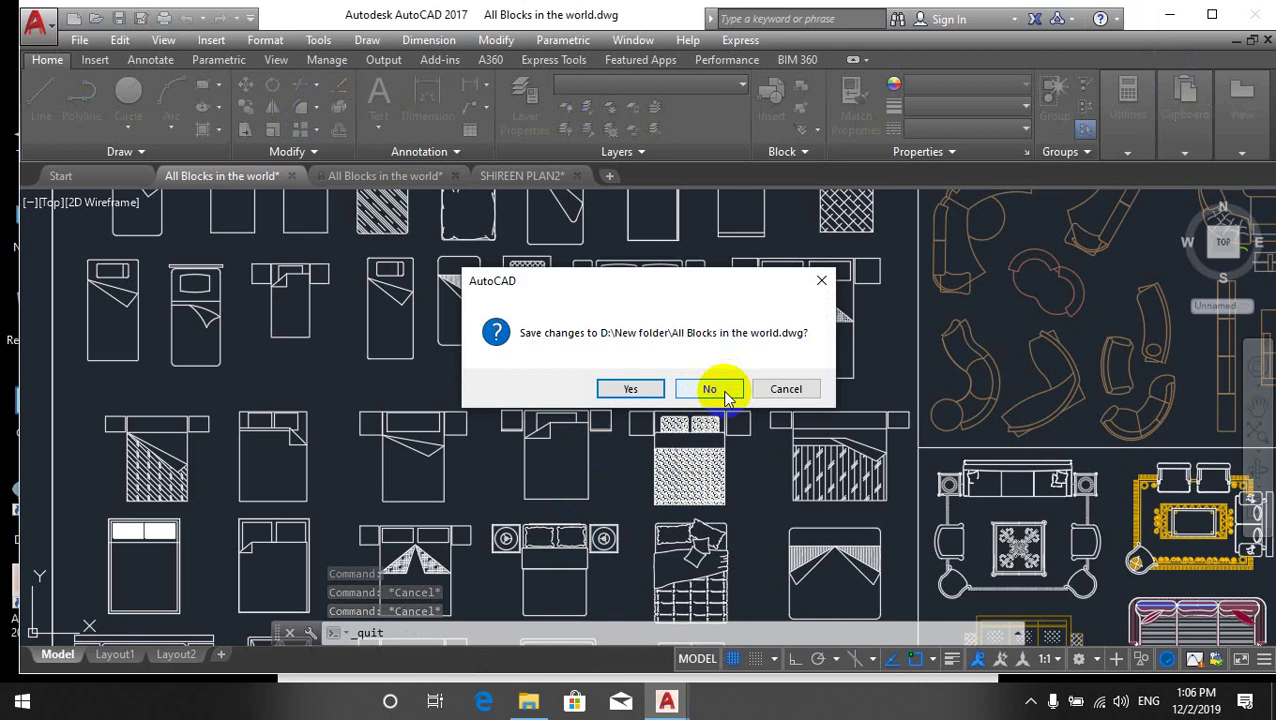
pyautogui.click(712, 391)
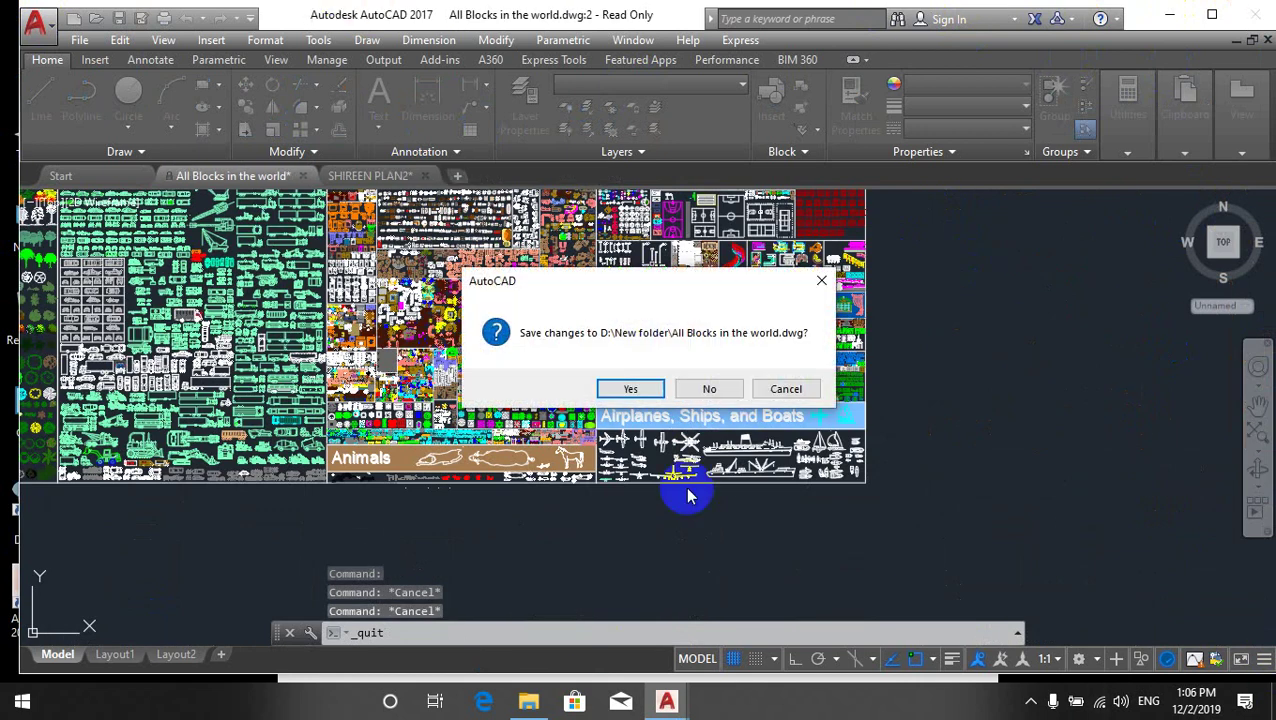
pyautogui.click(728, 390)
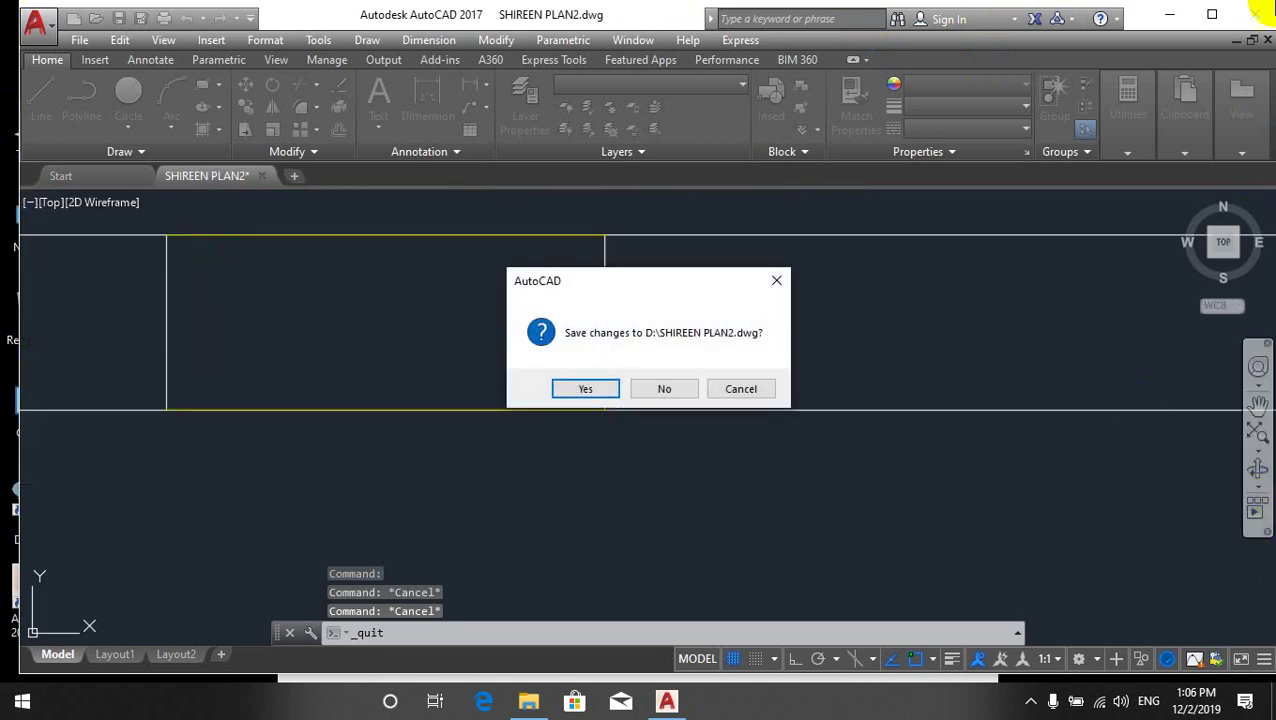
pyautogui.click(664, 390)
pyautogui.click(664, 389)
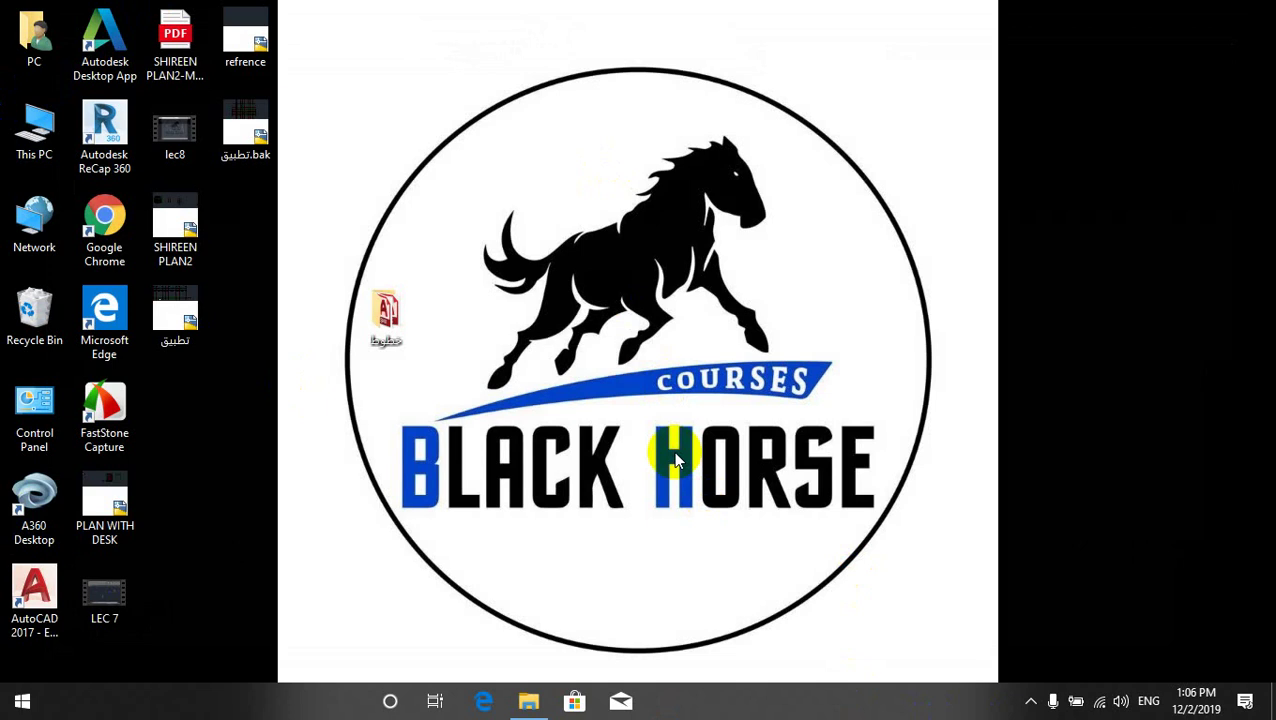
# - Open the file location of the desktop AutoCAD 2017 shortcut and go into its Fonts folder
pyautogui.click(119, 404)
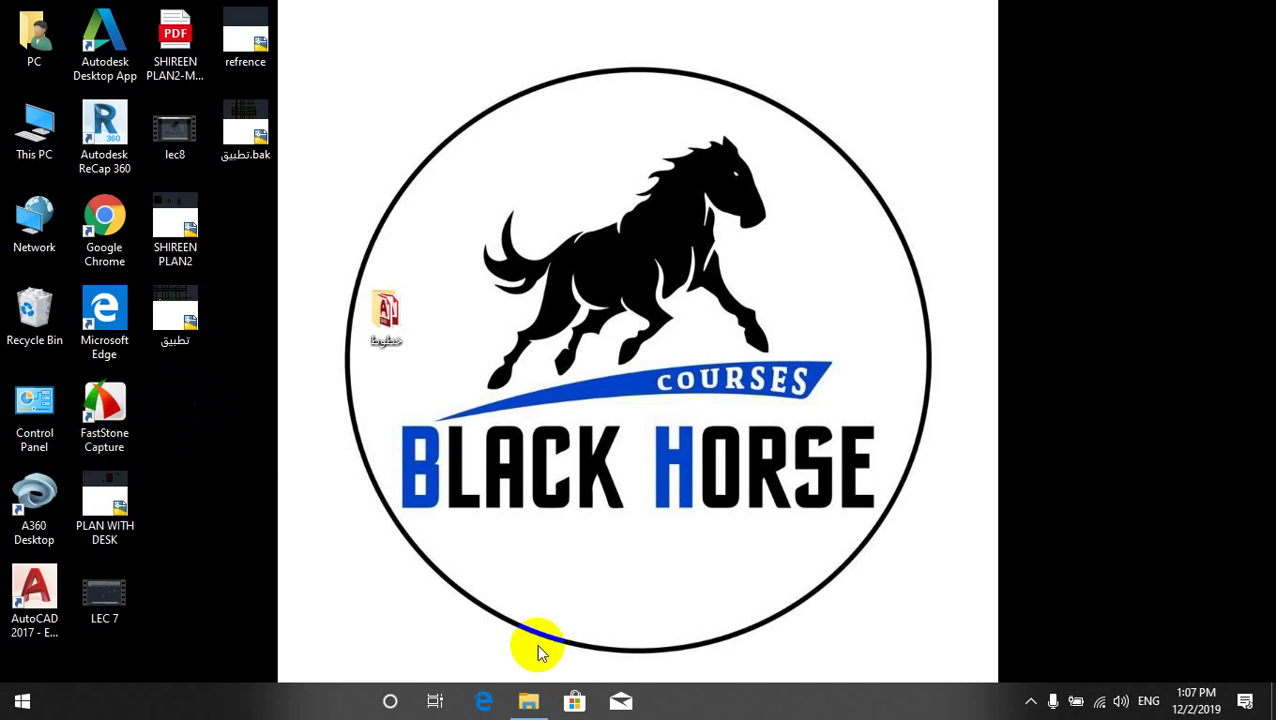
pyautogui.click(86, 545)
pyautogui.click(46, 592)
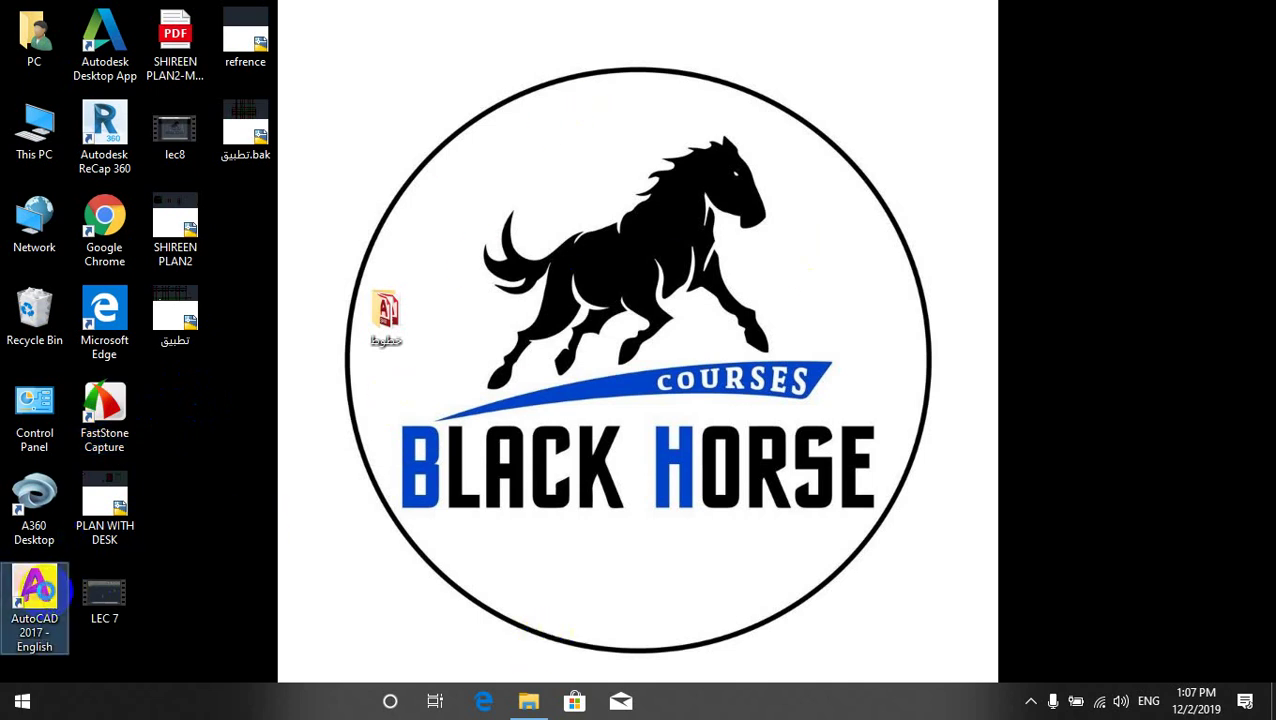
pyautogui.rightClick(47, 592)
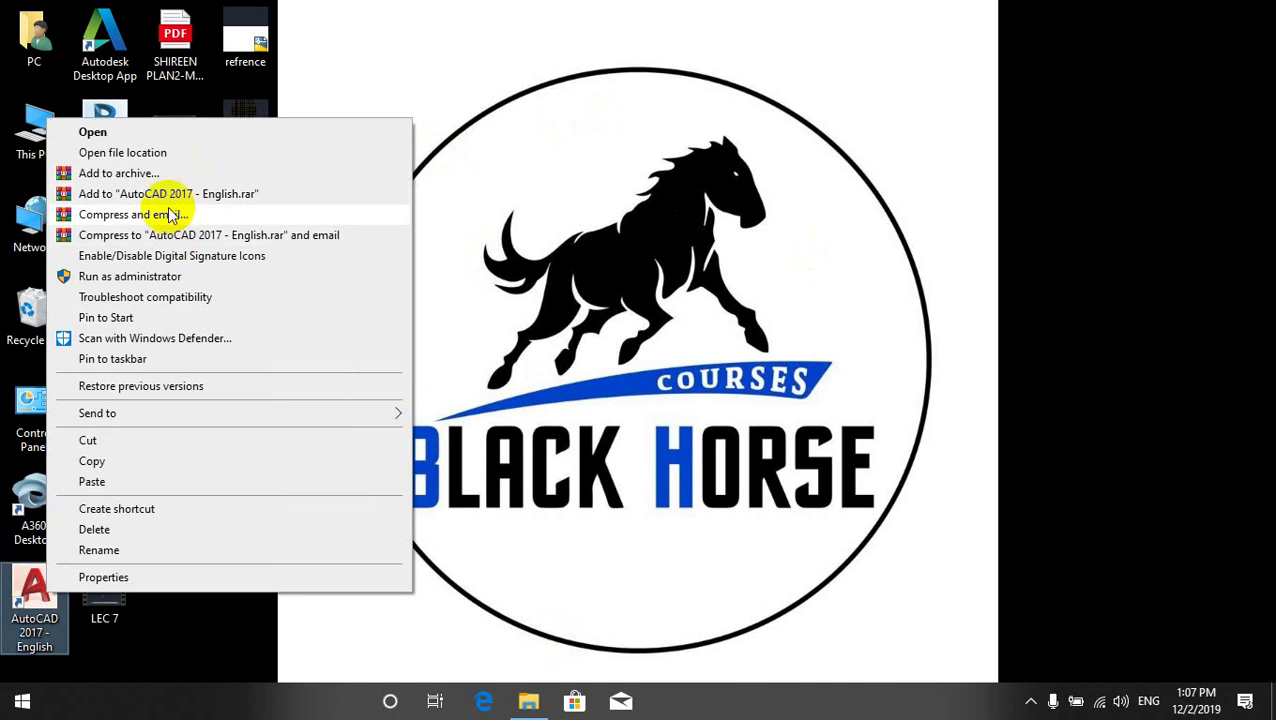
pyautogui.click(150, 152)
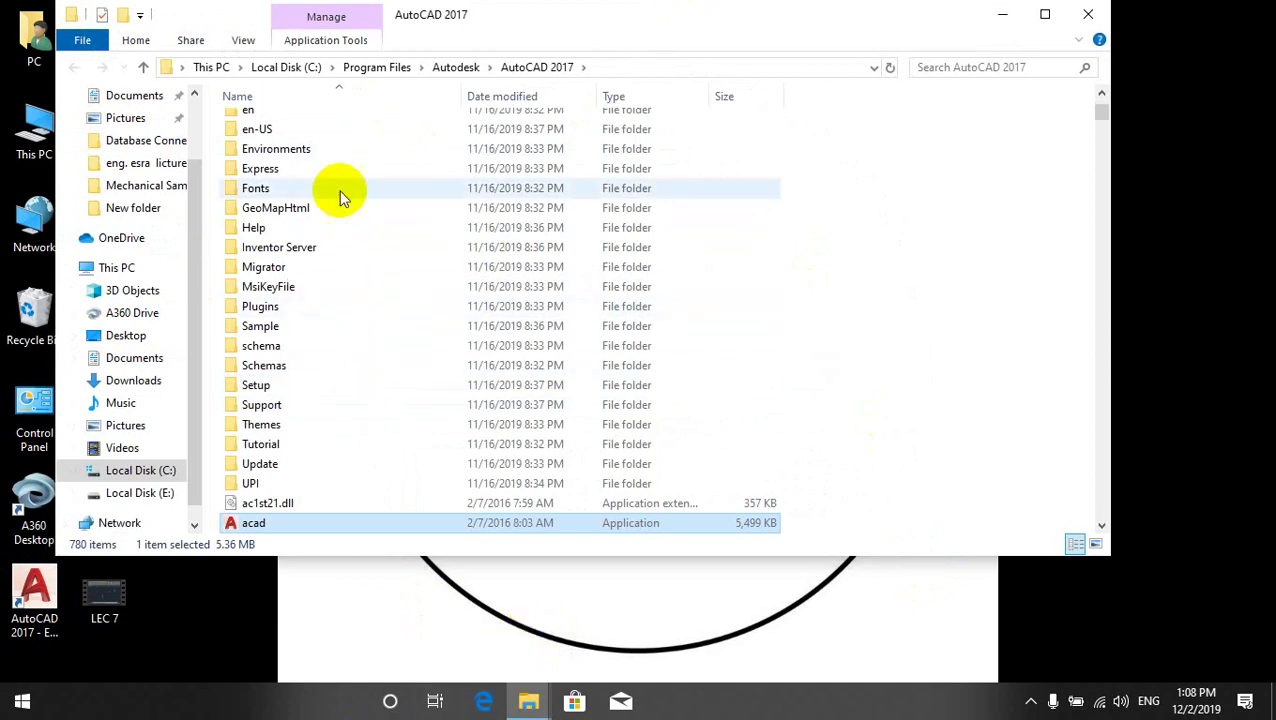
pyautogui.doubleClick(256, 190)
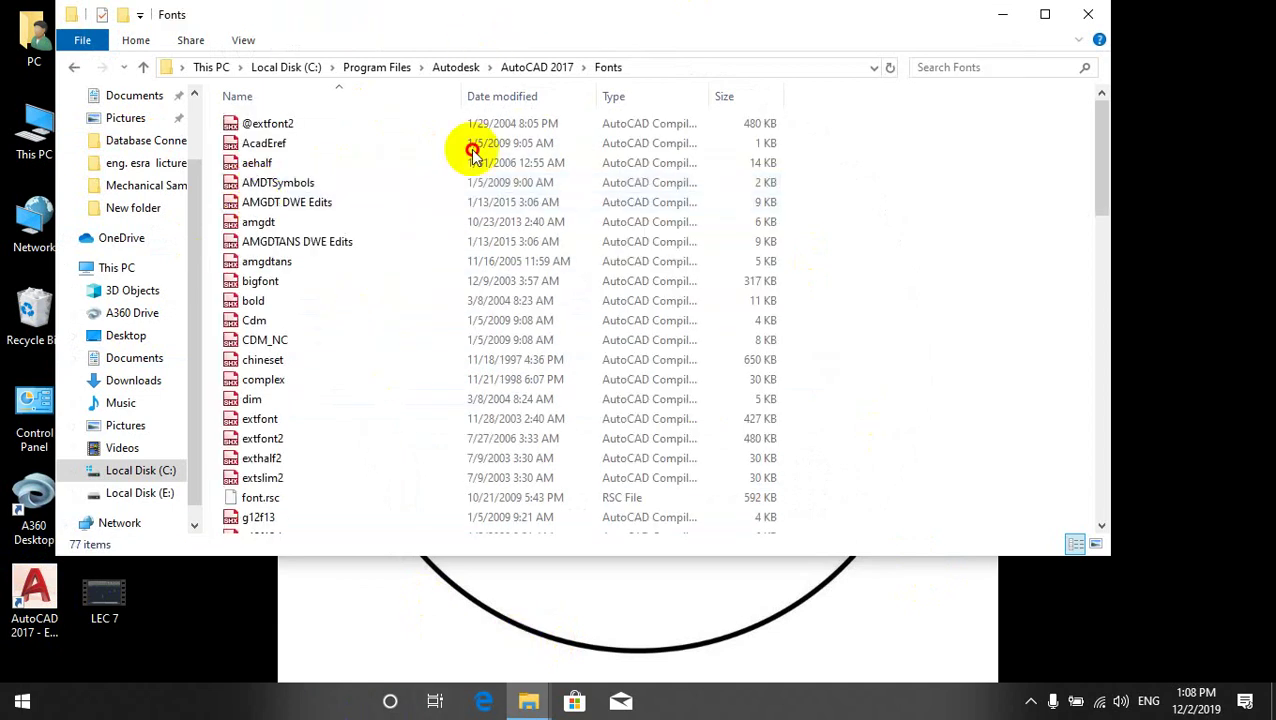
# - Open the خطوط folder on the desktop and copy its SOSA and X-ARAB font files
pyautogui.moveTo(483, 21); pyautogui.dragTo(461, 380)
pyautogui.doubleClick(388, 308)
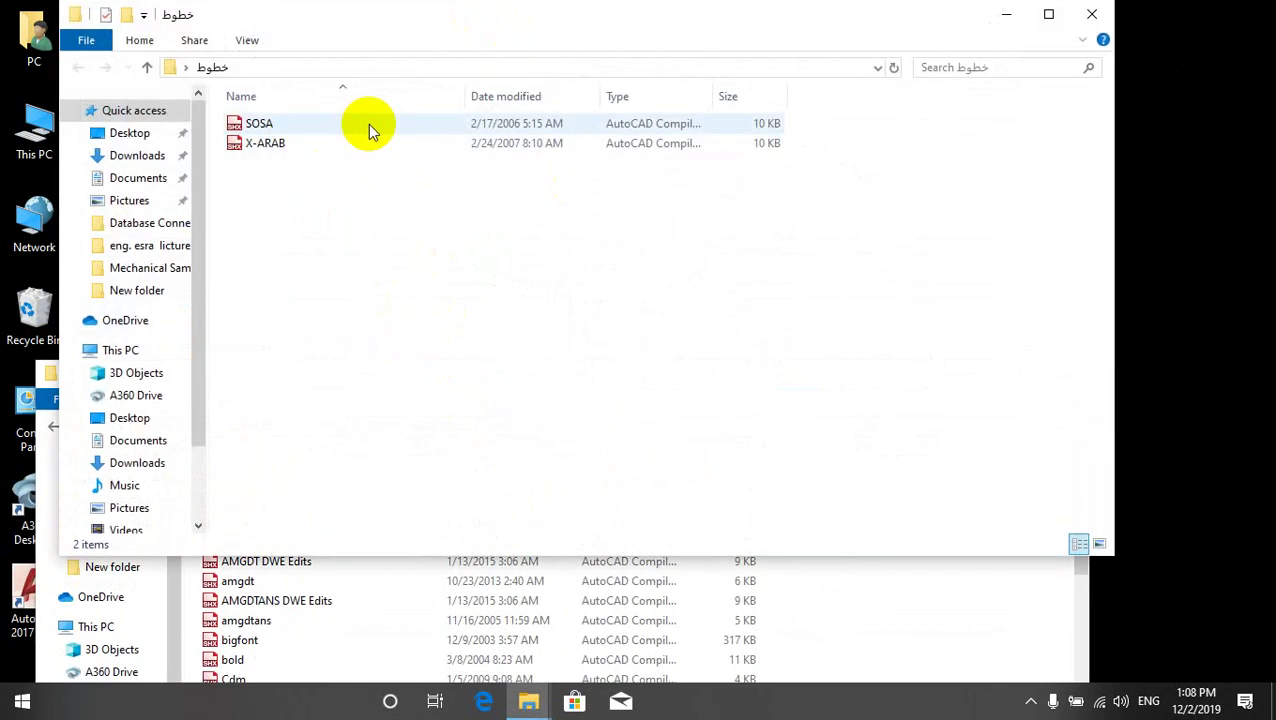
pyautogui.moveTo(350, 208); pyautogui.dragTo(256, 123)
pyautogui.rightClick(256, 123)
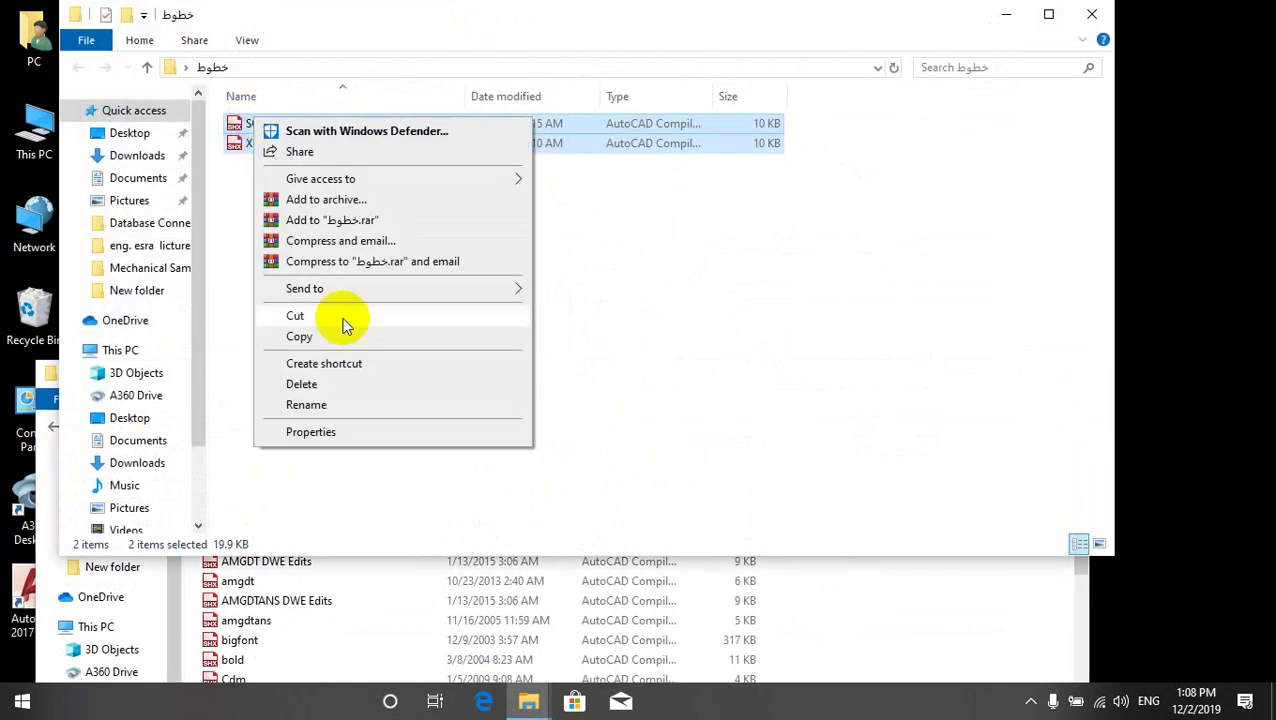
pyautogui.click(336, 337)
# - Paste the copied font files into the AutoCAD 2017 Fonts folder, granting administrator permission for all current items
pyautogui.click(988, 625)
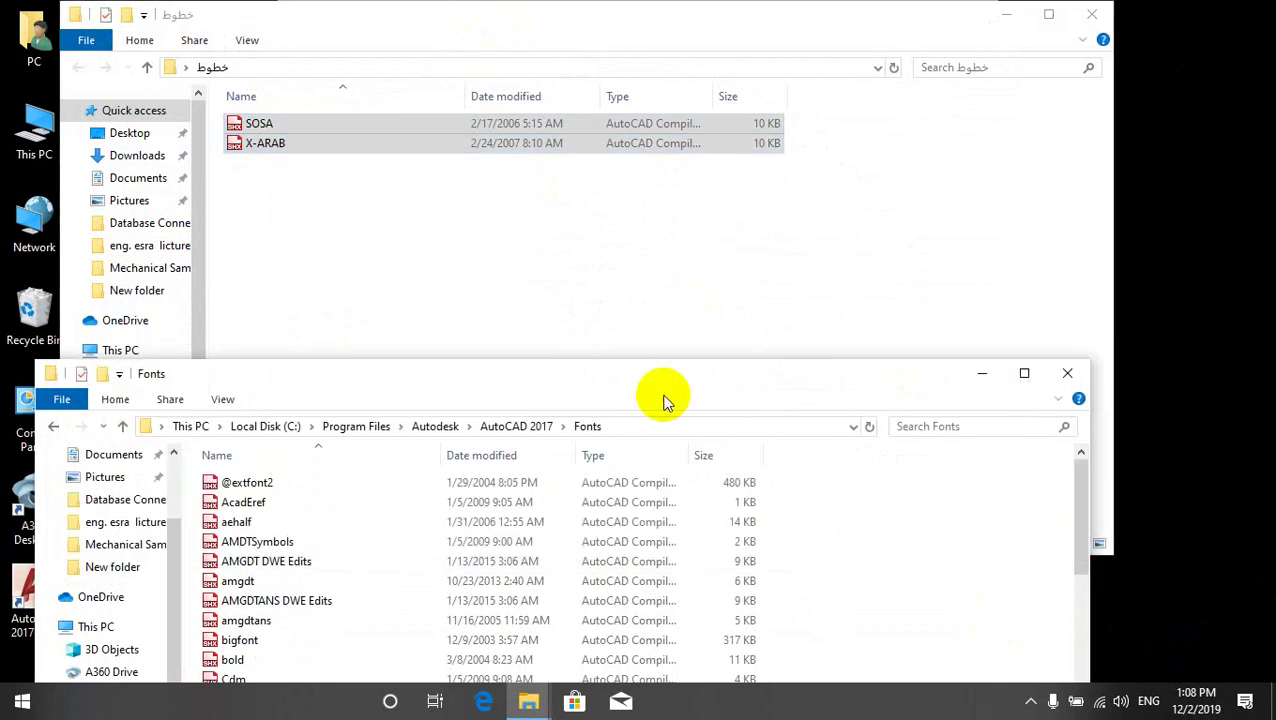
pyautogui.moveTo(661, 379); pyautogui.dragTo(649, 51)
pyautogui.rightClick(906, 318)
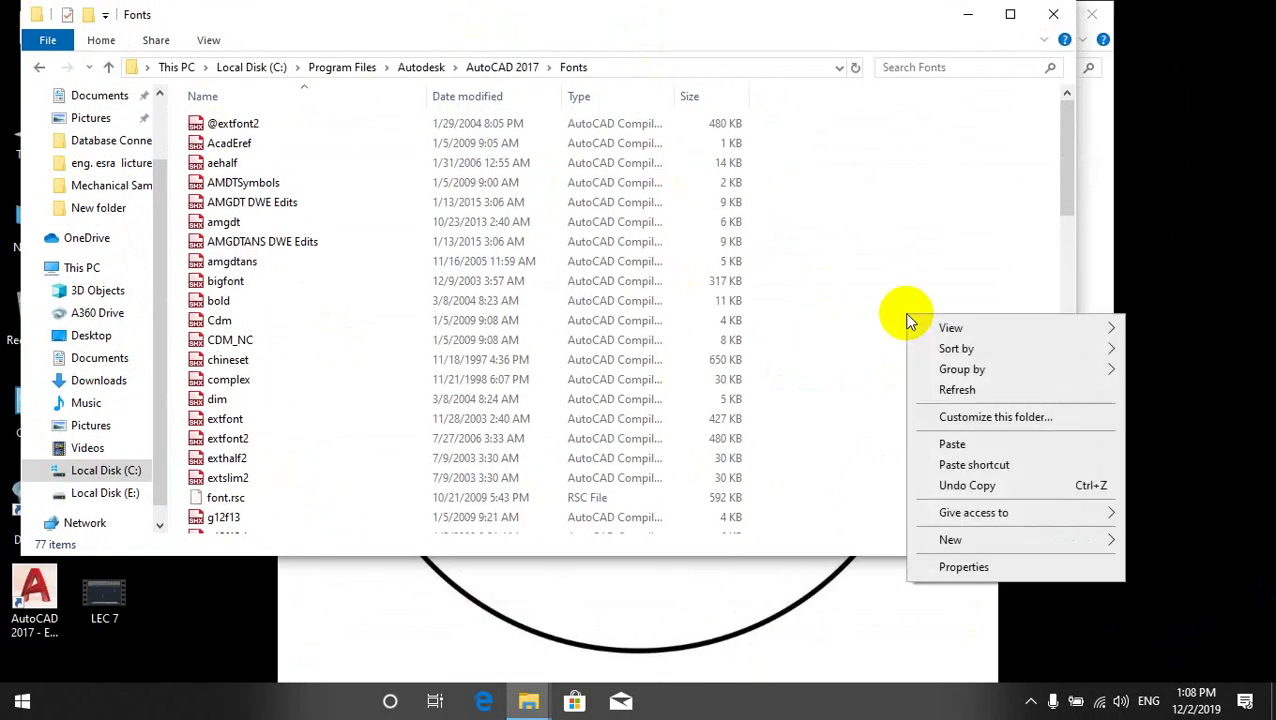
pyautogui.click(978, 444)
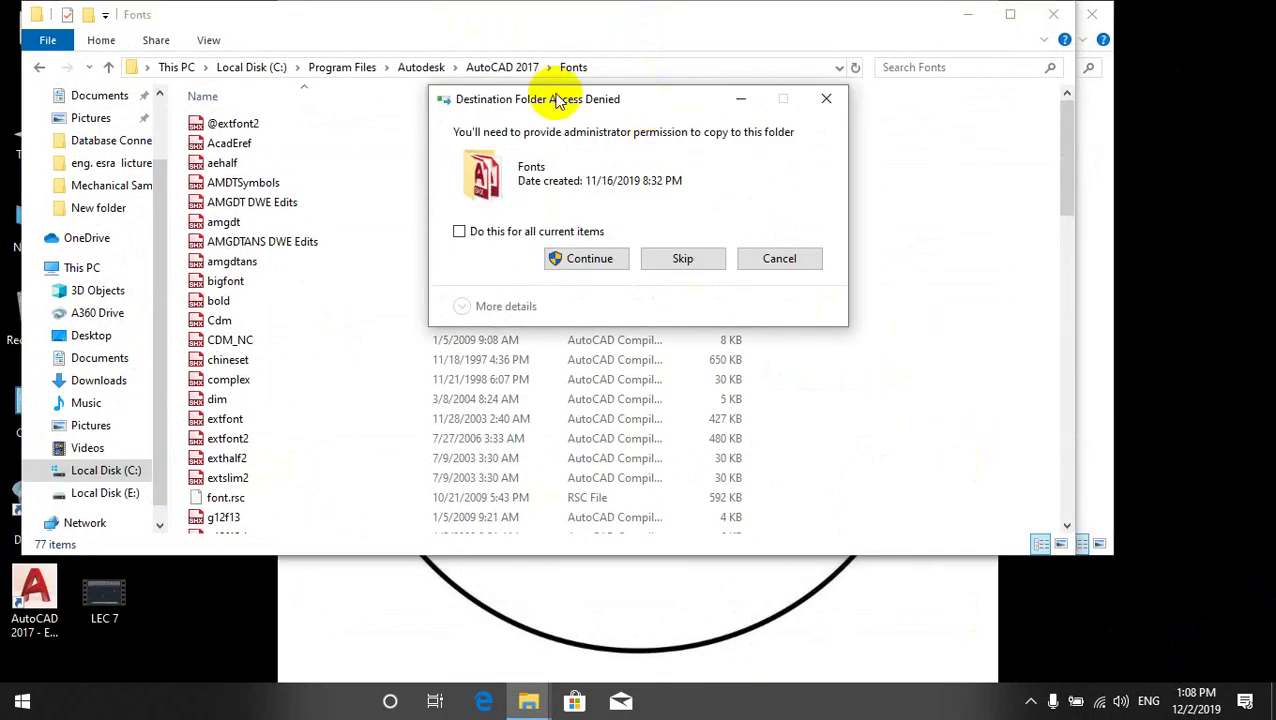
pyautogui.click(580, 258)
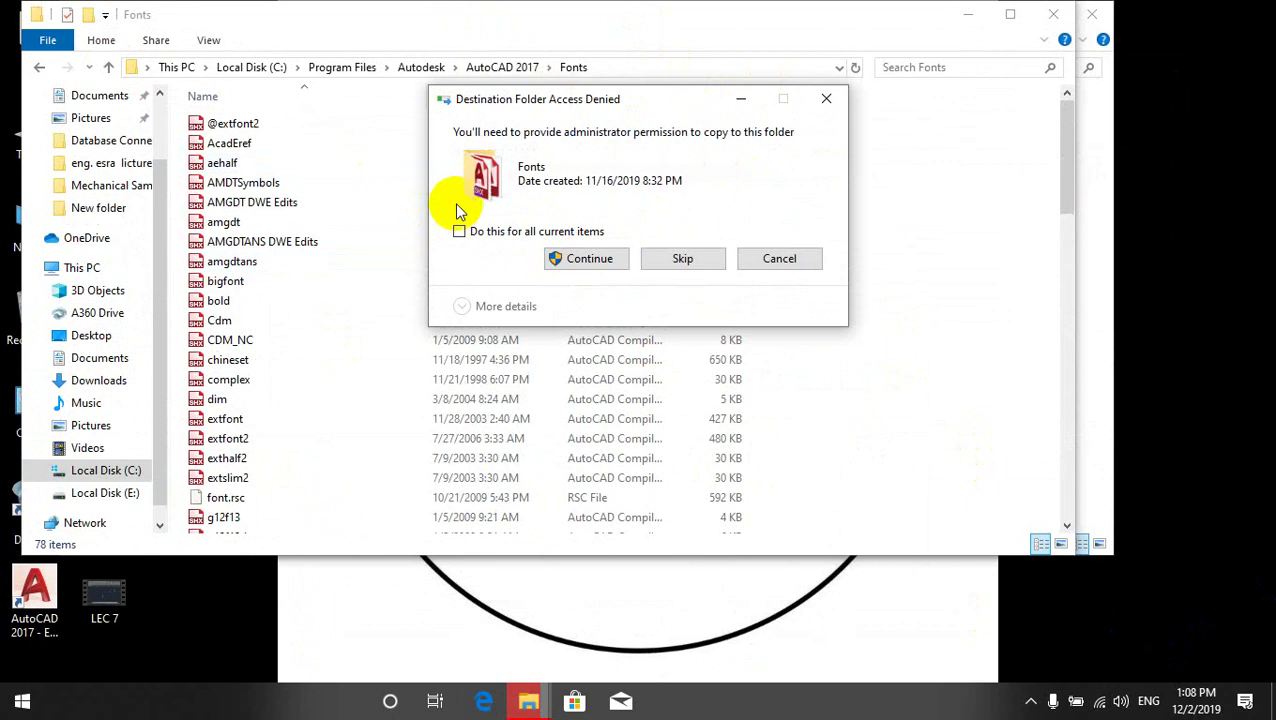
pyautogui.click(488, 237)
pyautogui.click(565, 258)
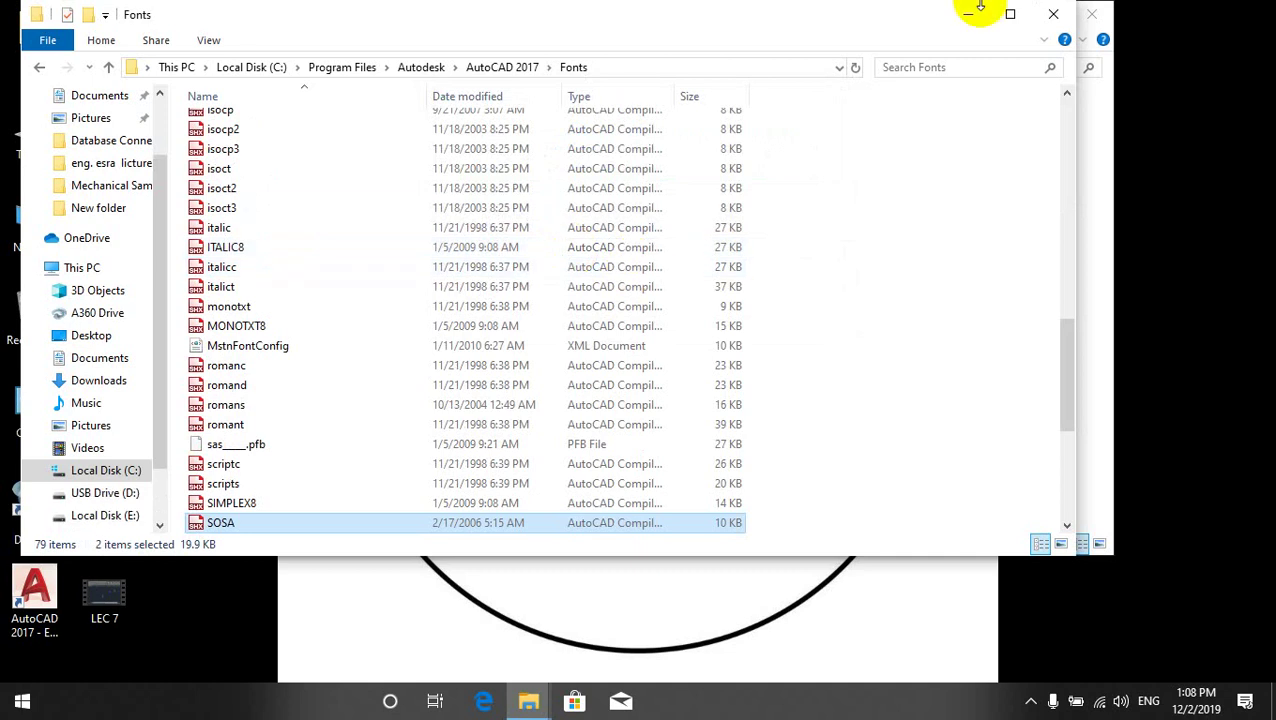
# - Close the Fonts and خطوط folder windows and copy the خطوط folder on the desktop
pyautogui.click(1054, 14)
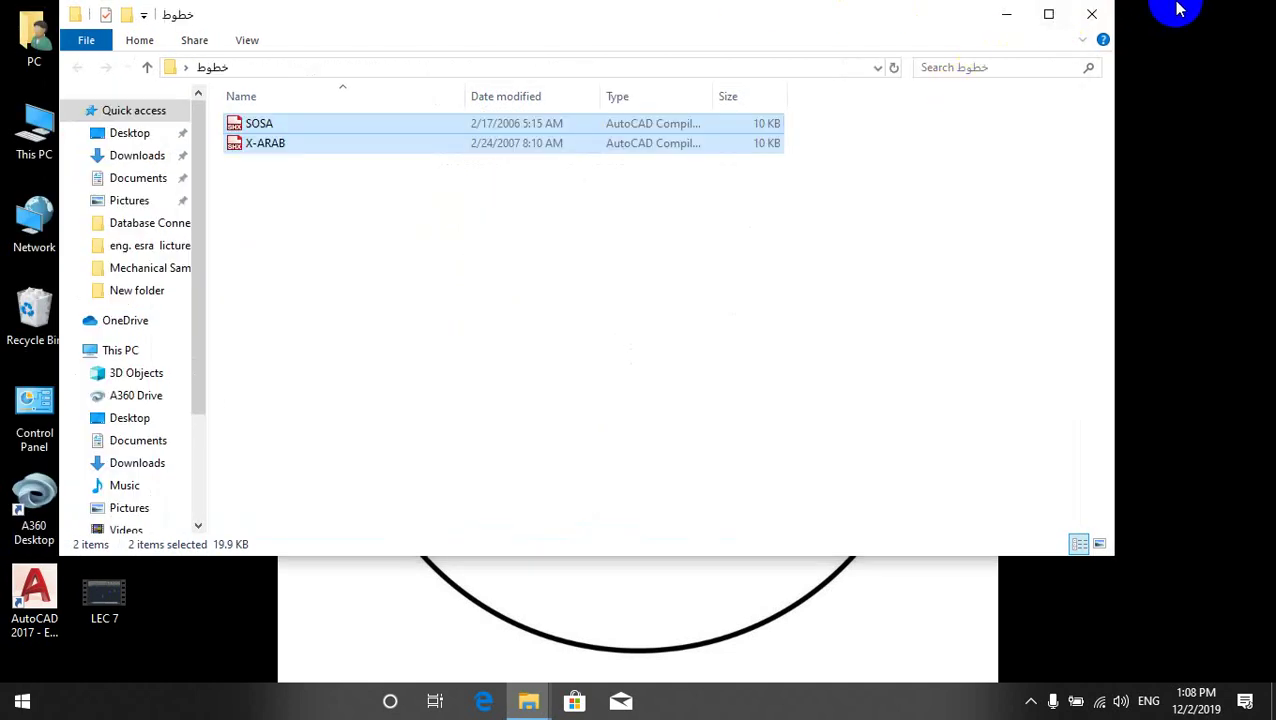
pyautogui.click(1091, 14)
pyautogui.click(386, 314)
pyautogui.rightClick(386, 314)
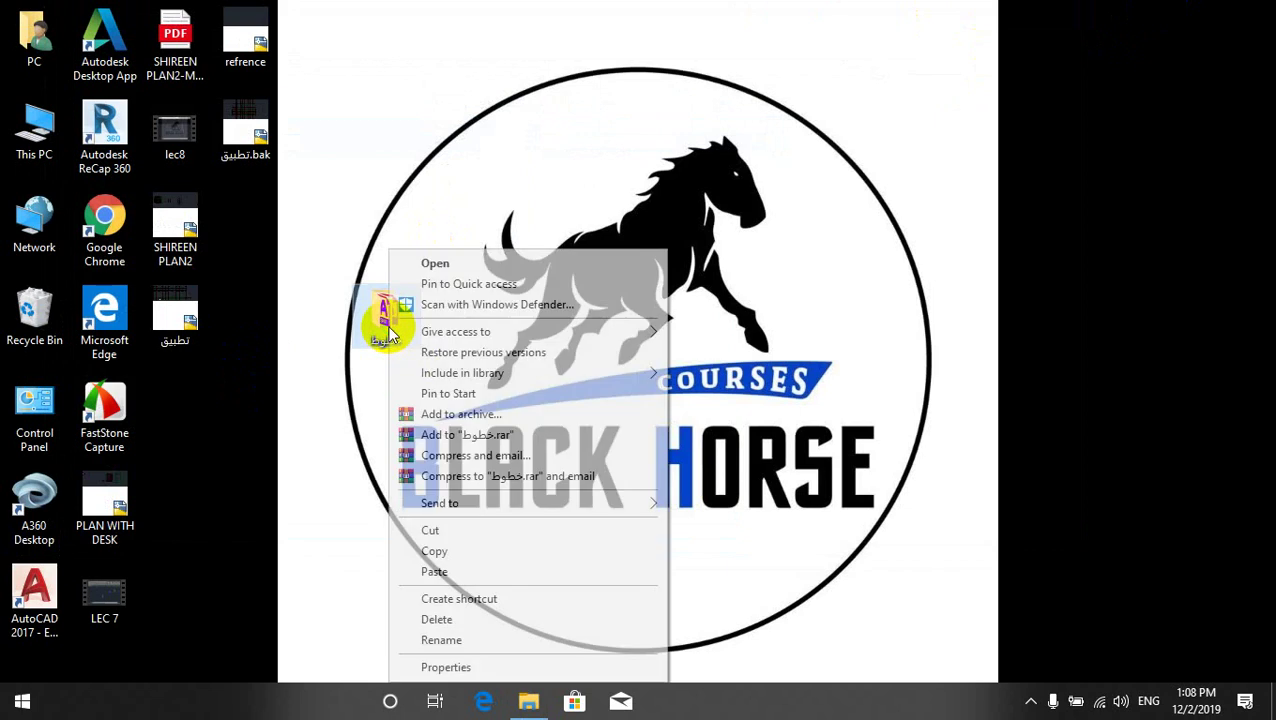
pyautogui.click(434, 551)
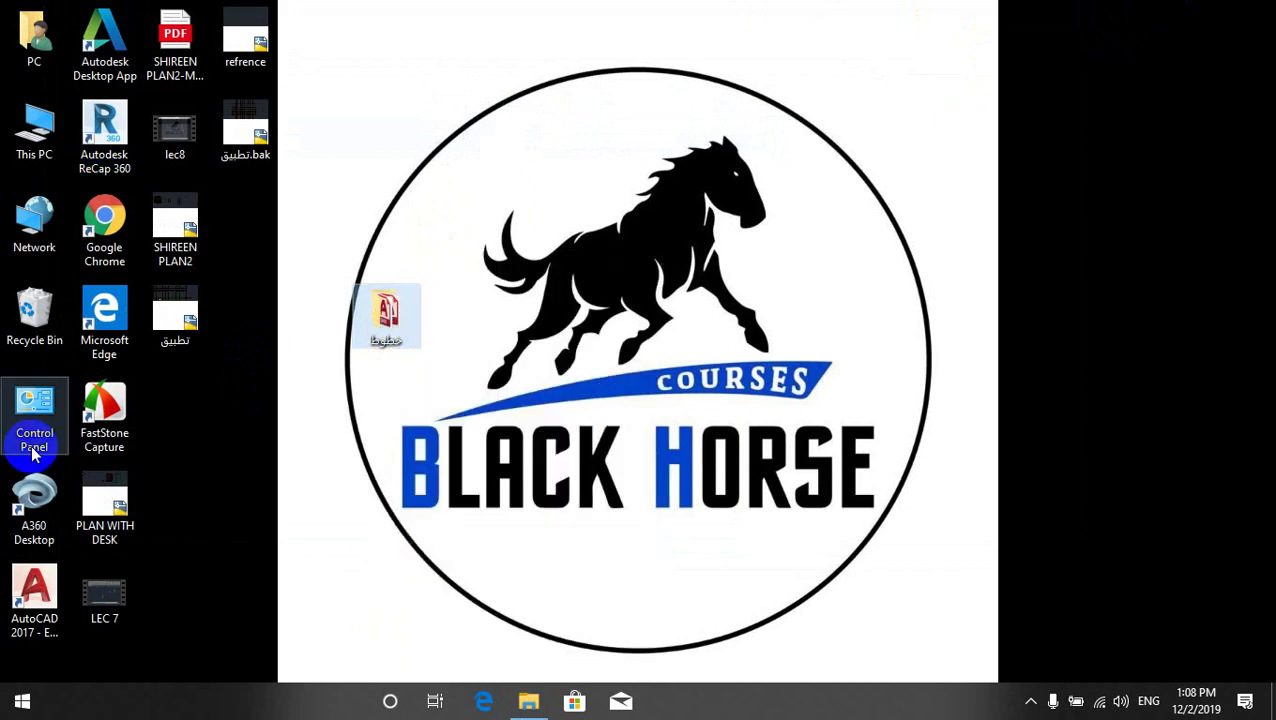
# - Launch AutoCAD 2017 and open the Text Style settings in the تطبيق drawing
pyautogui.doubleClick(55, 597)
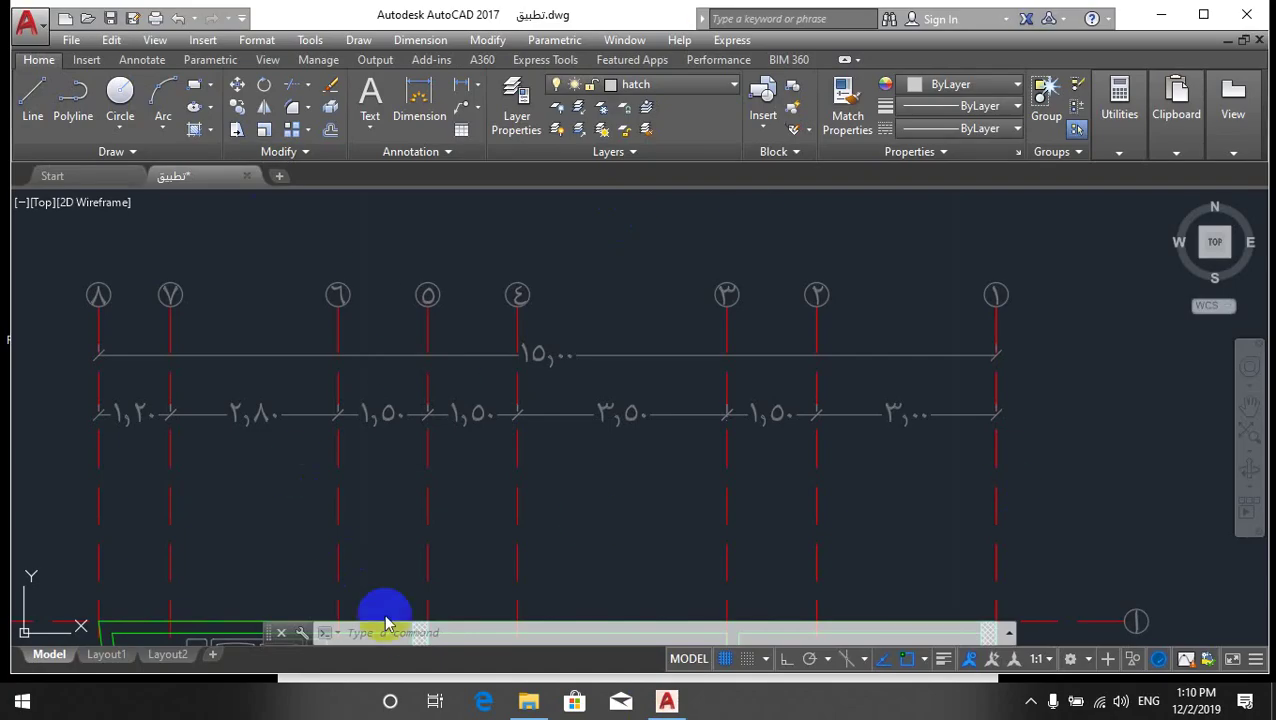
pyautogui.click(269, 40)
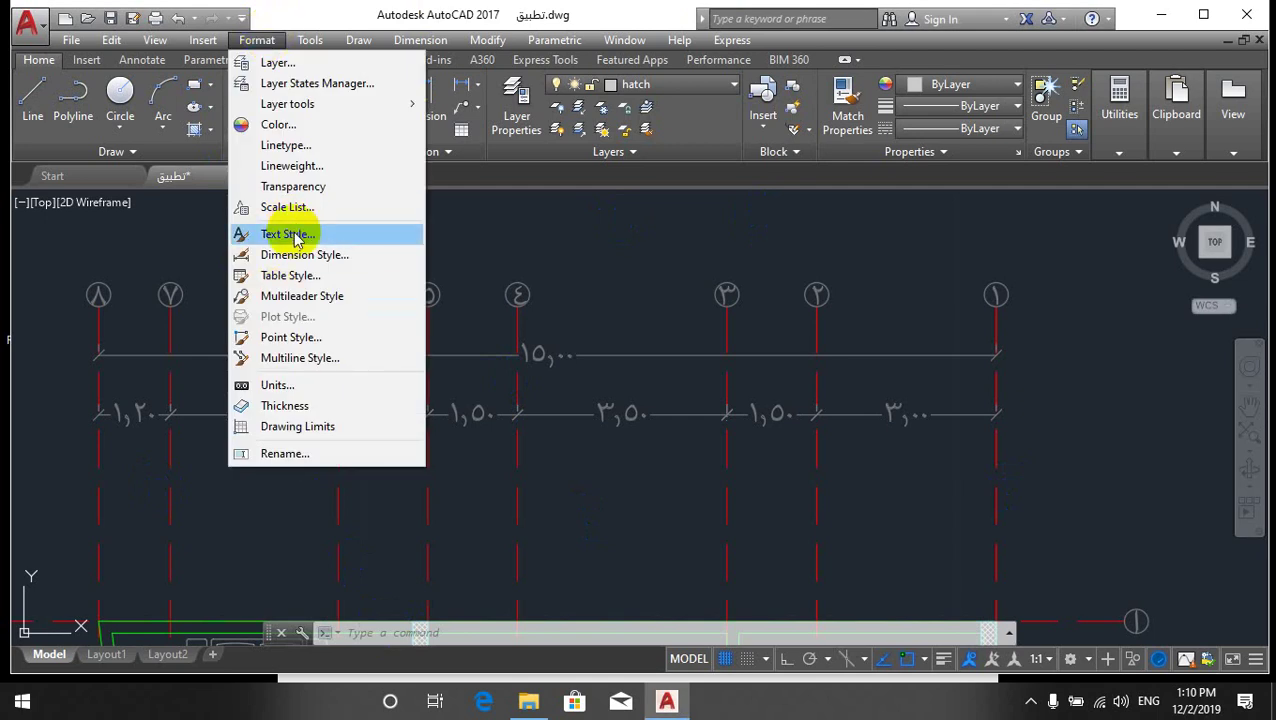
pyautogui.click(293, 234)
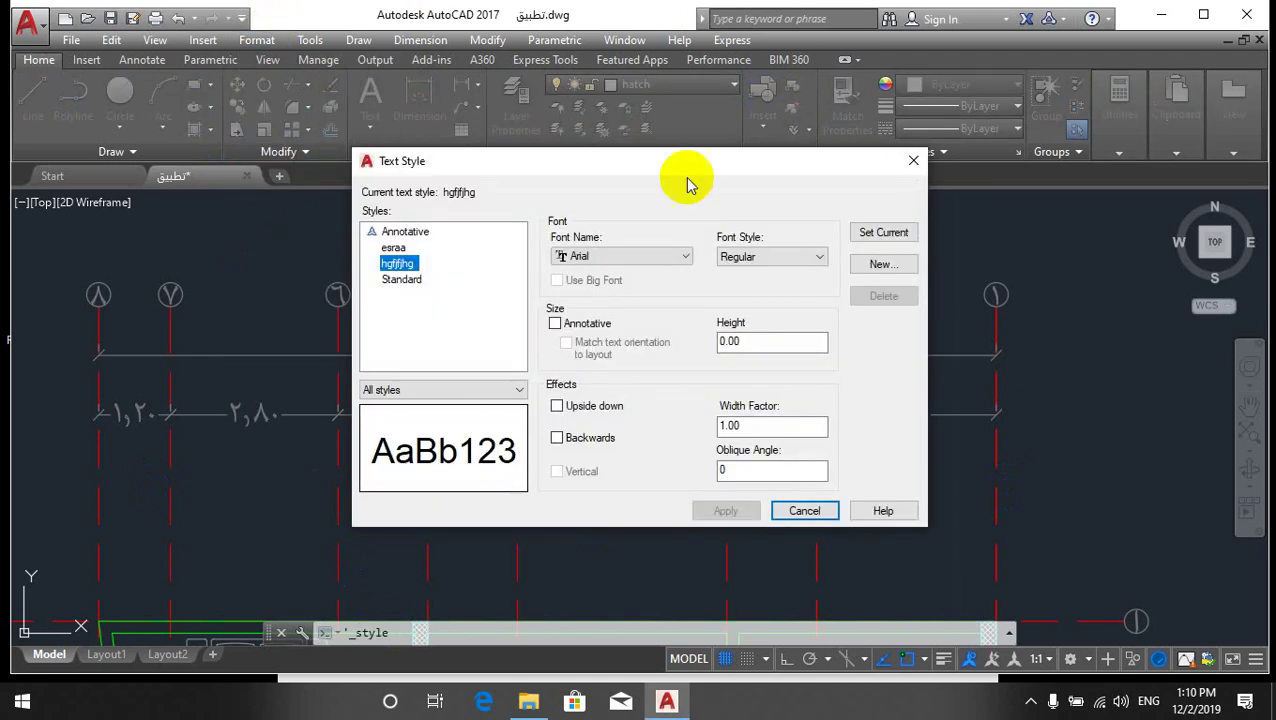
pyautogui.click(400, 280)
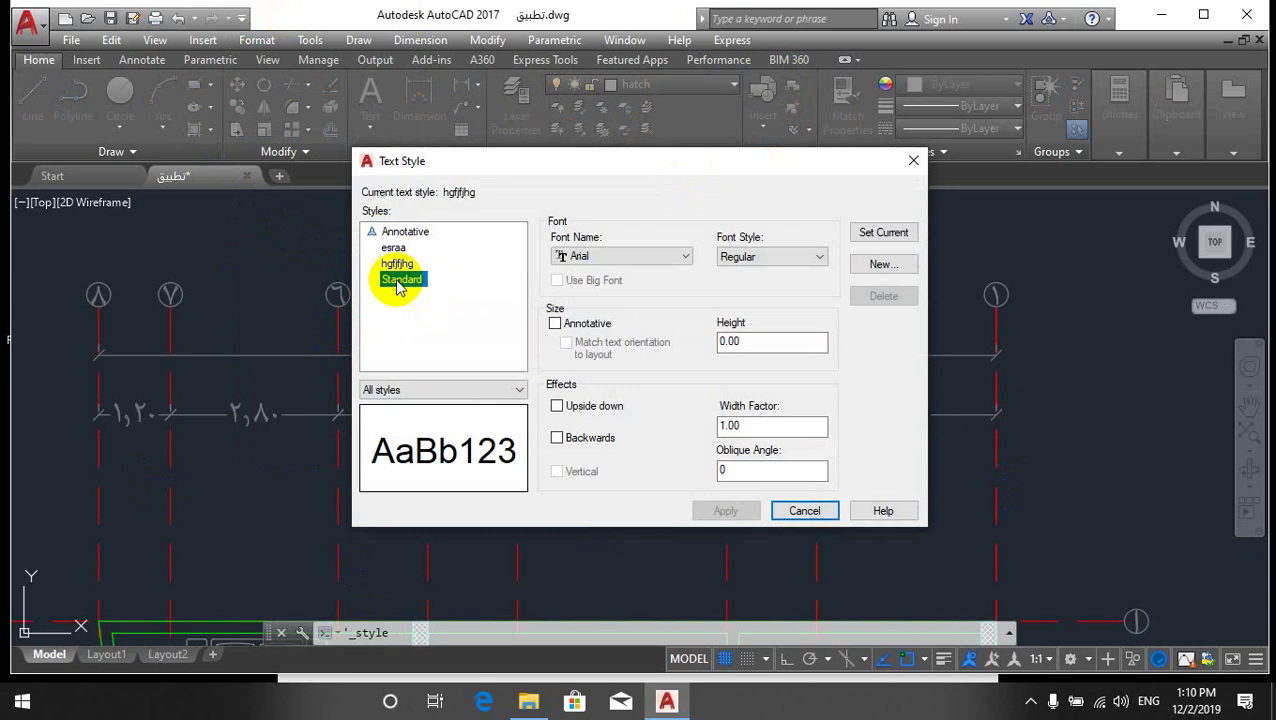
pyautogui.click(879, 267)
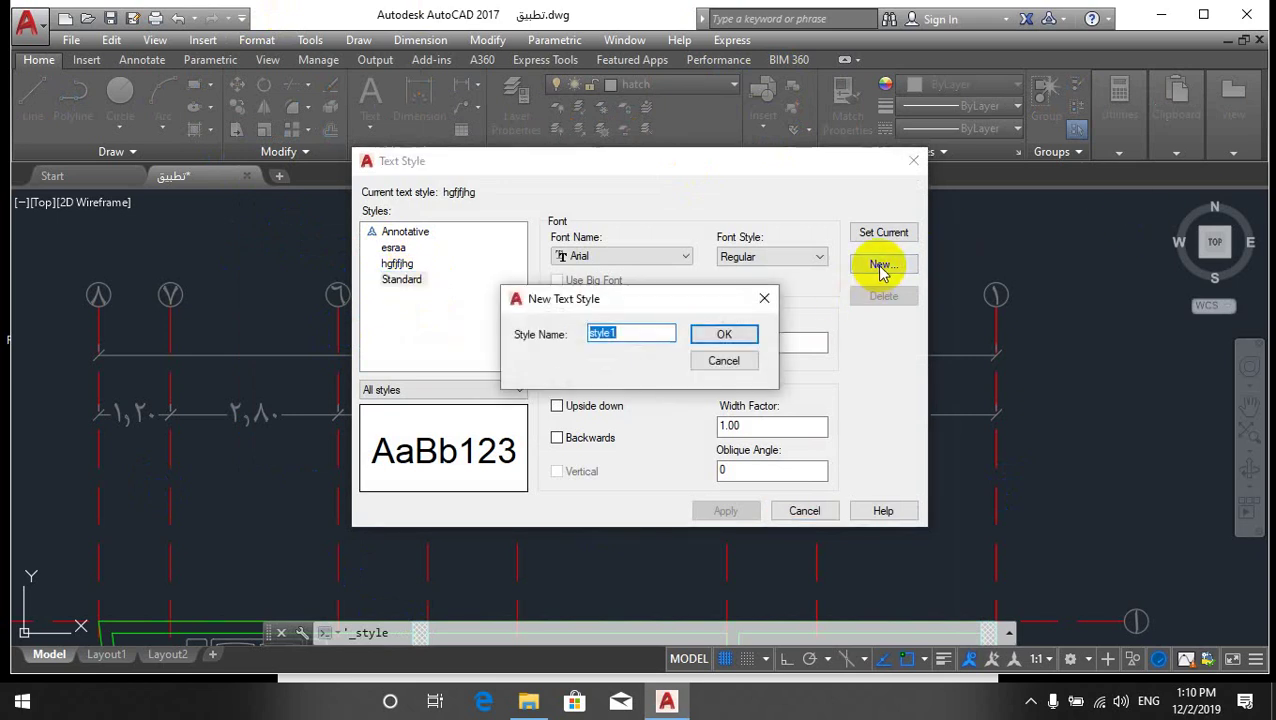
pyautogui.click(726, 362)
# - Change the font of the hgfjfjhg text style to sosa.shx
pyautogui.click(390, 266)
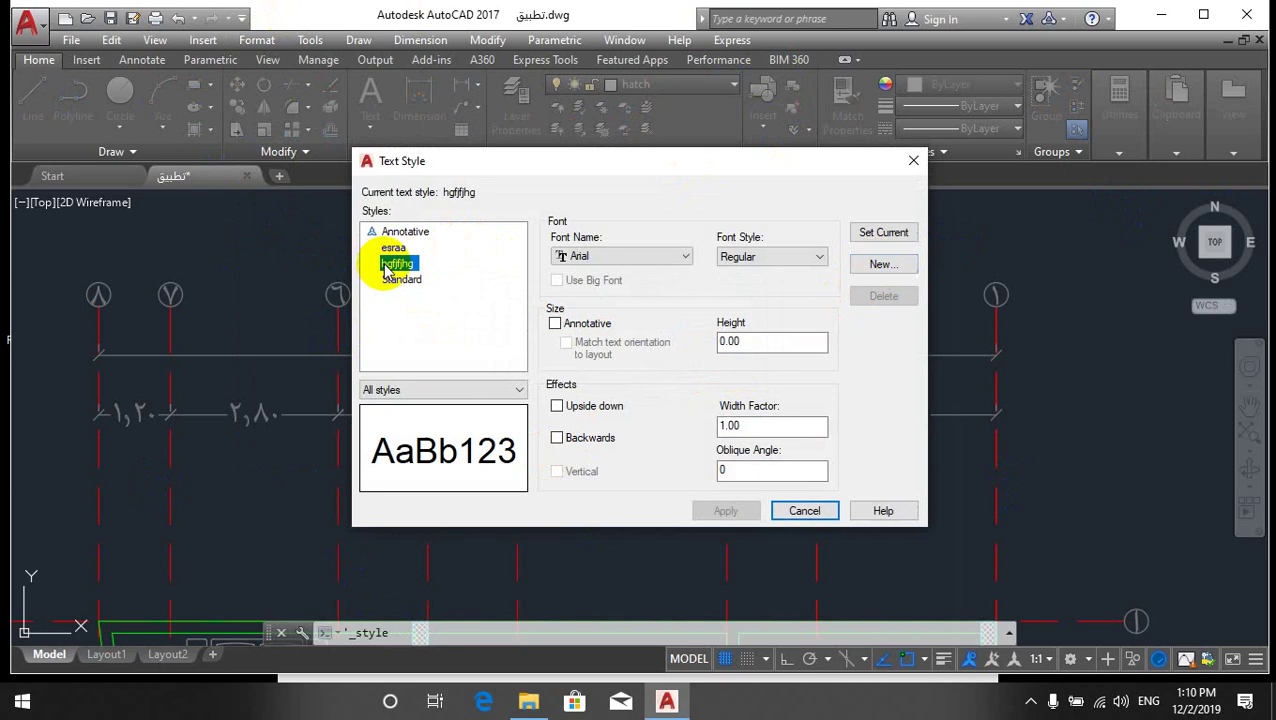
pyautogui.click(604, 256)
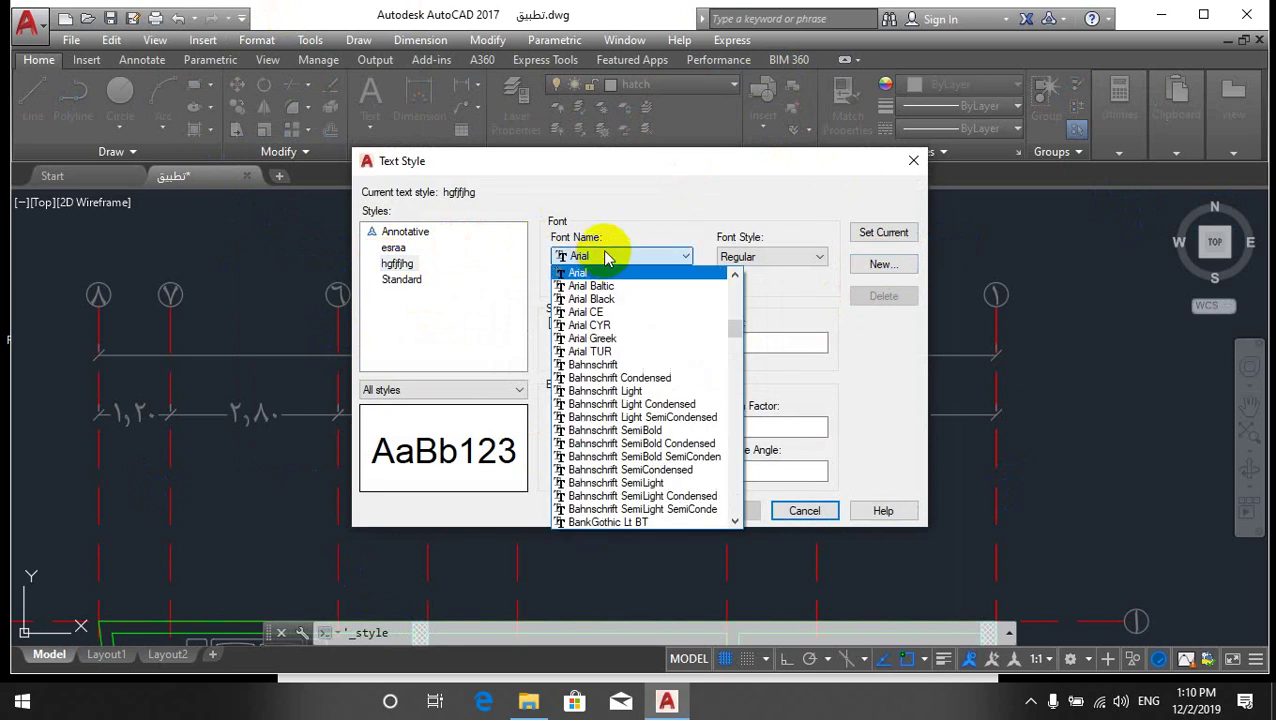
pyautogui.moveTo(729, 326); pyautogui.dragTo(735, 466)
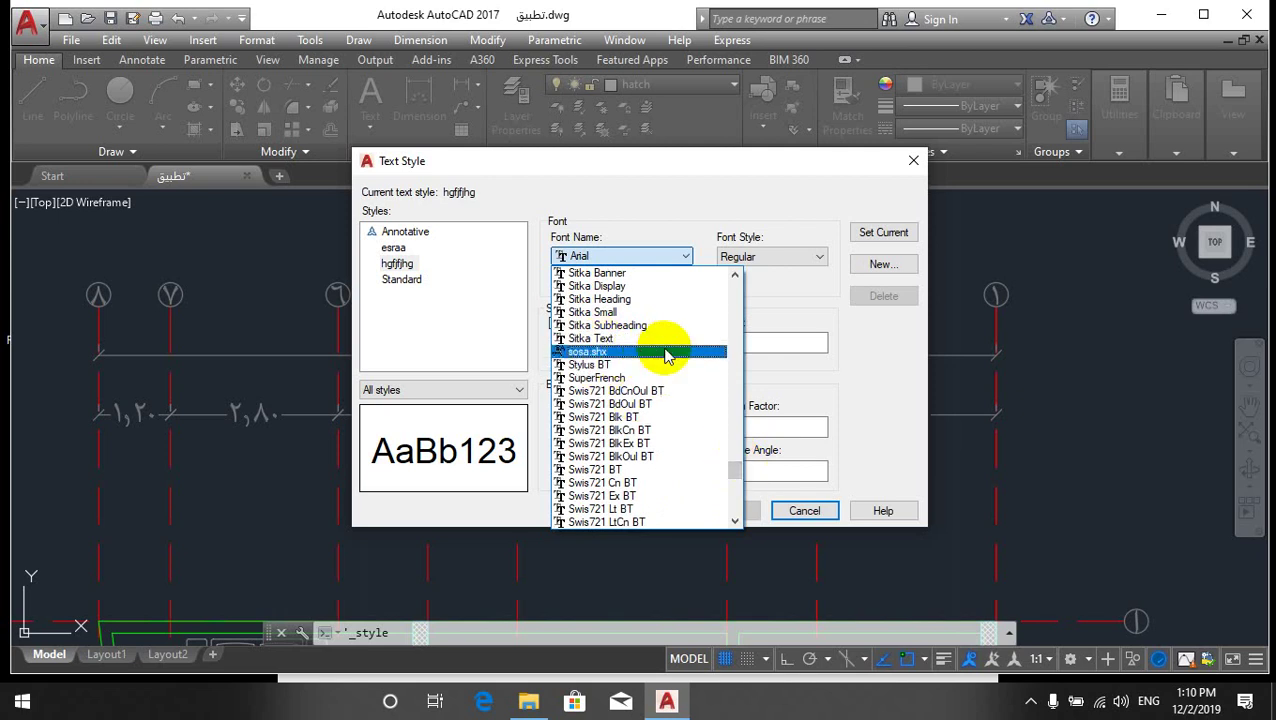
pyautogui.click(666, 352)
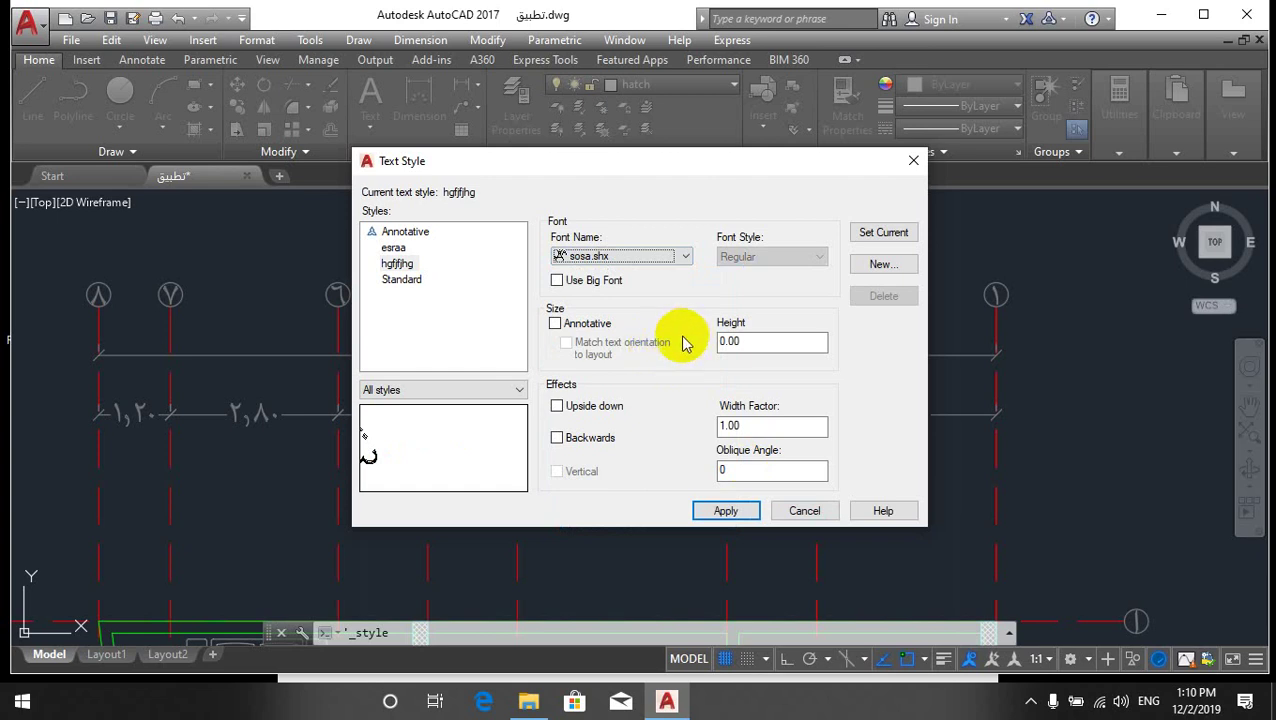
# - Set the hgfjfjhg style's text height to 0.3, apply the style changes, and minimize AutoCAD
pyautogui.moveTo(772, 343); pyautogui.dragTo(700, 360)
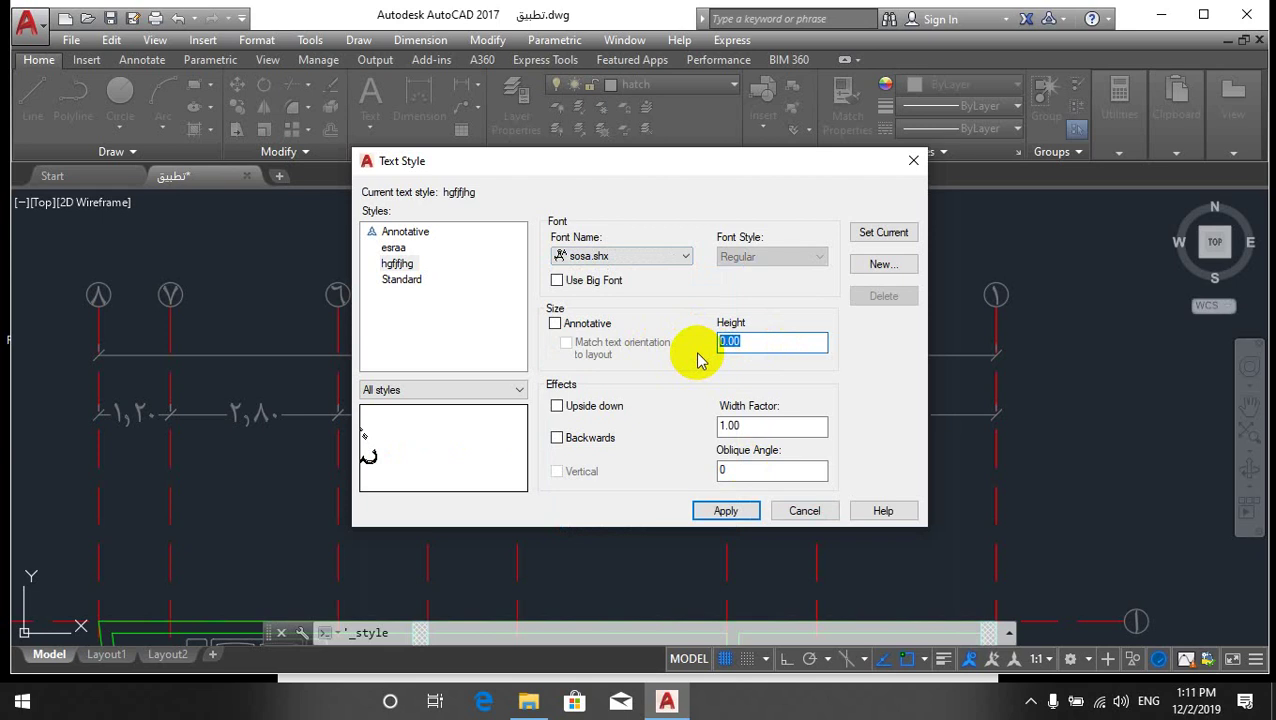
pyautogui.write('.3')
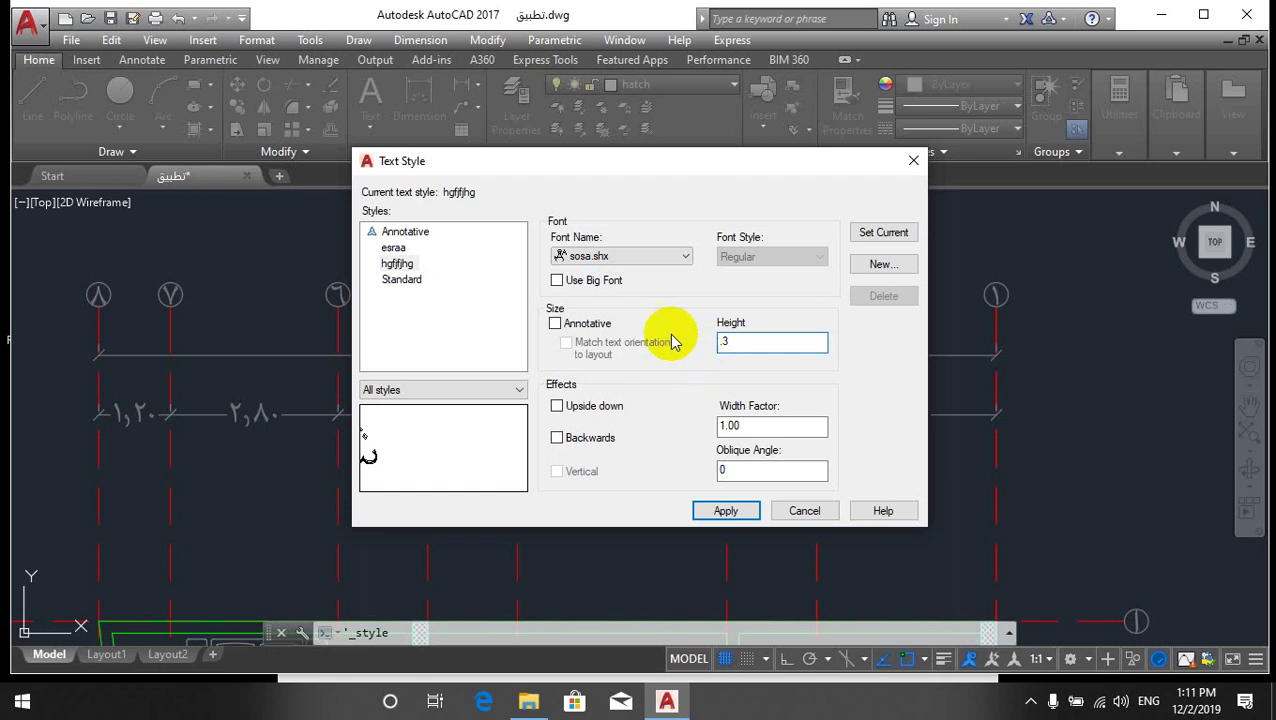
pyautogui.click(748, 500)
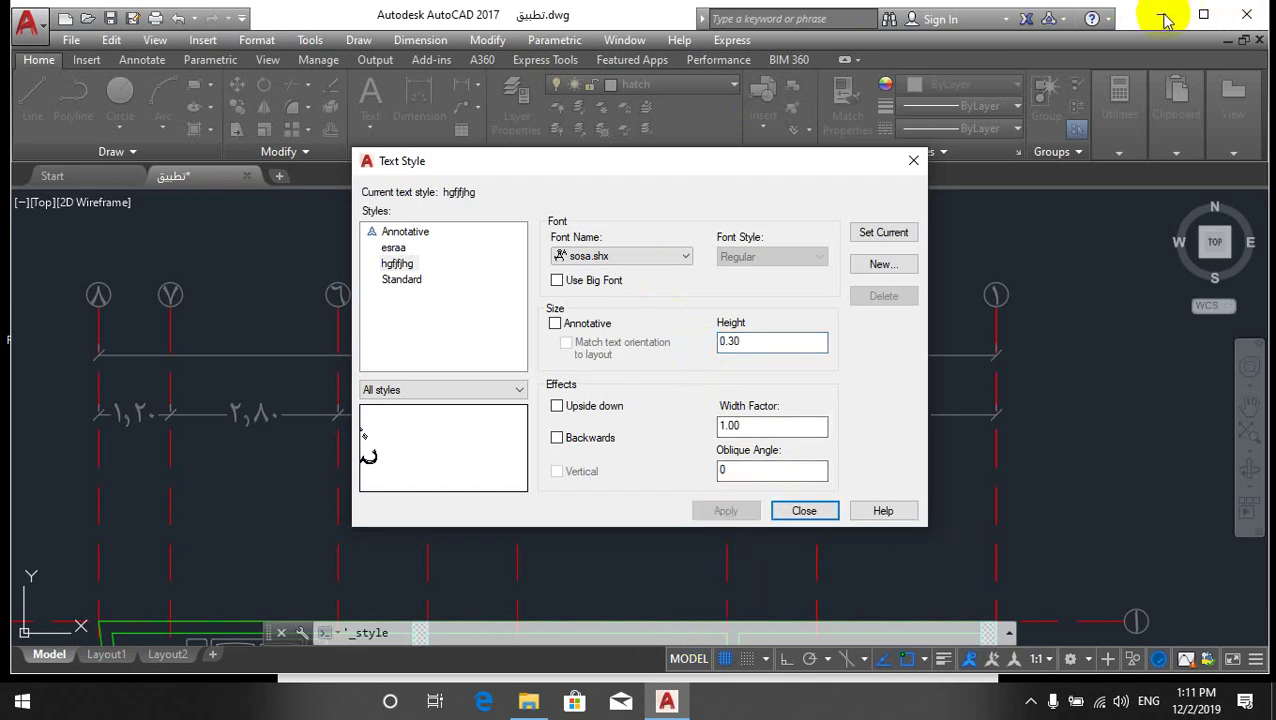
pyautogui.click(812, 511)
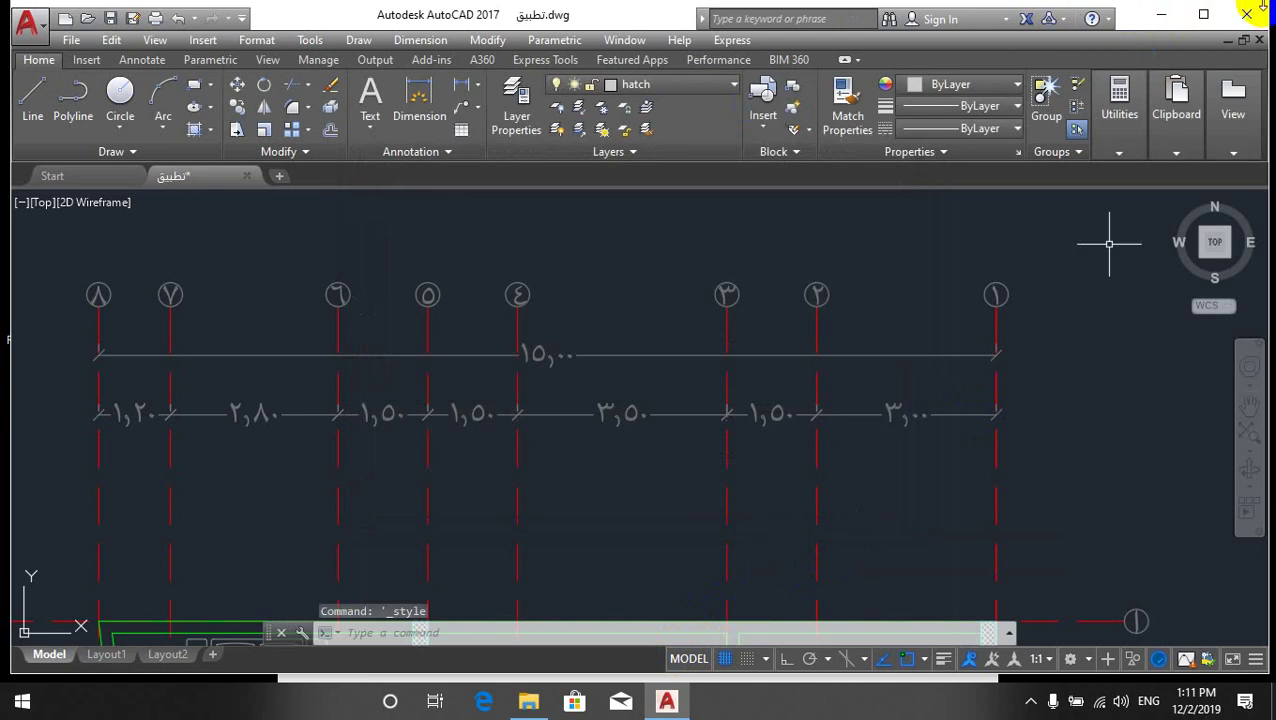
pyautogui.click(1160, 15)
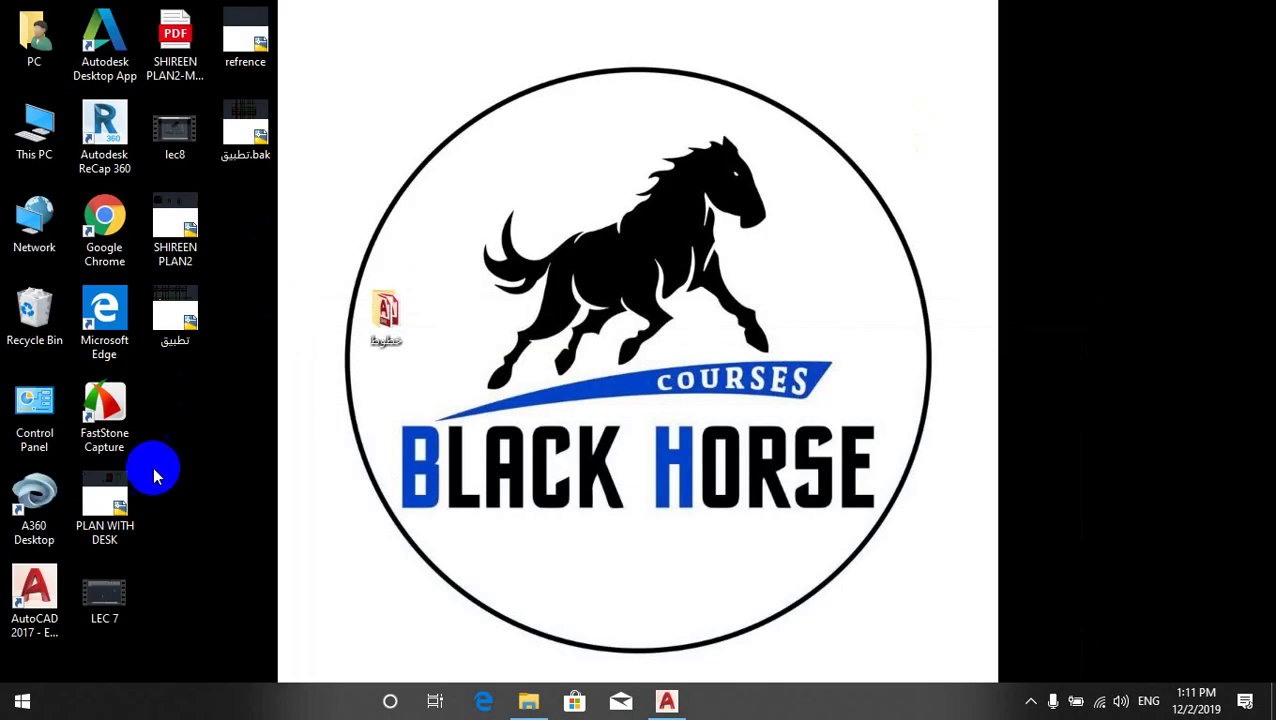